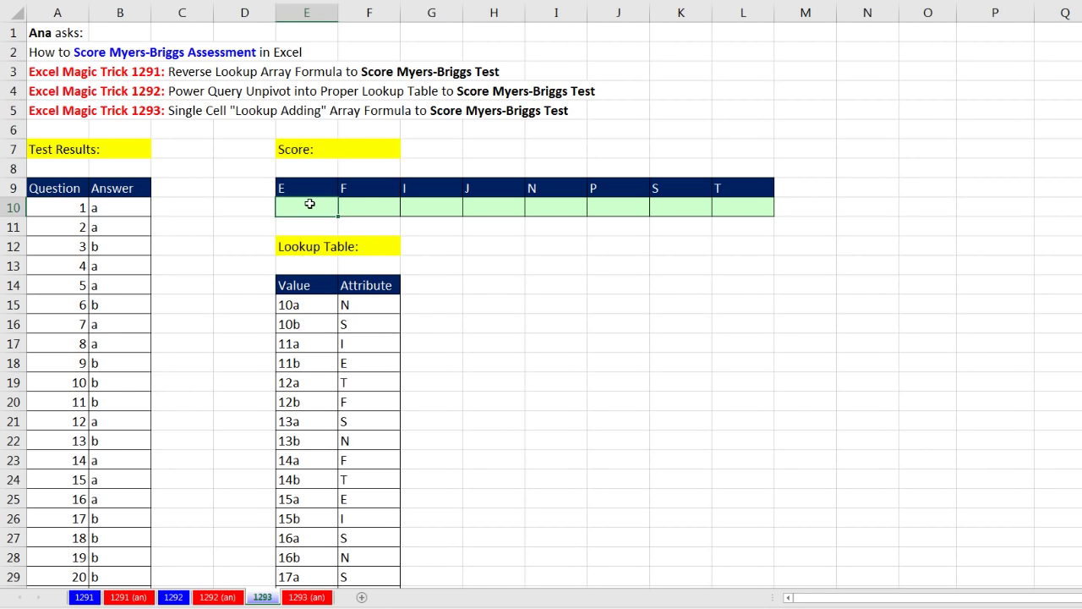
Survey the question numbers, answers, Lookup Table letters and the green score cells
click(68, 207)
scroll(74, 214, down, 4)
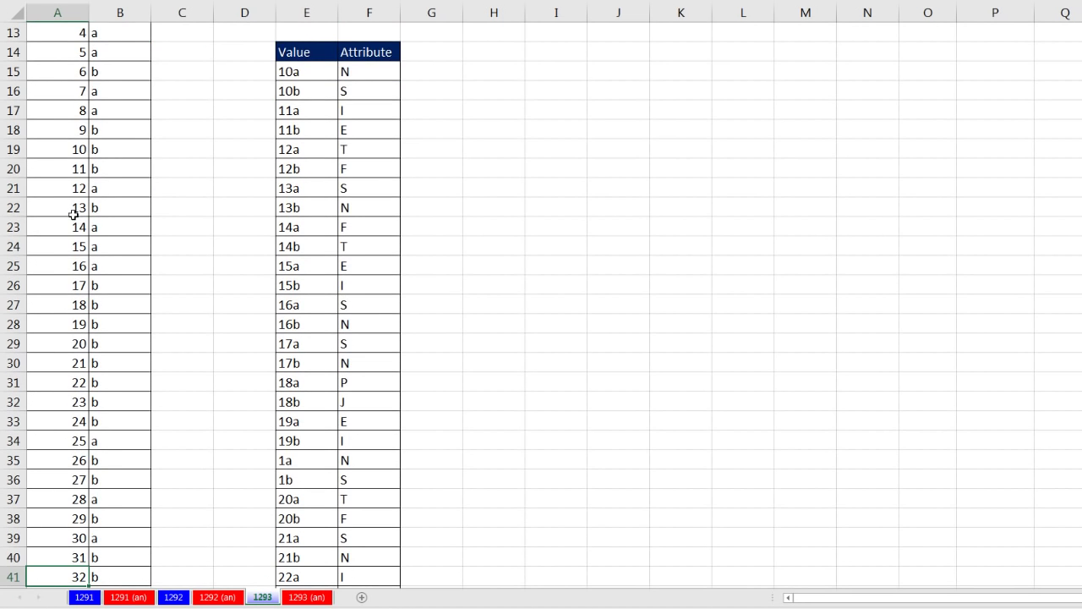
scroll(74, 215, up, 4)
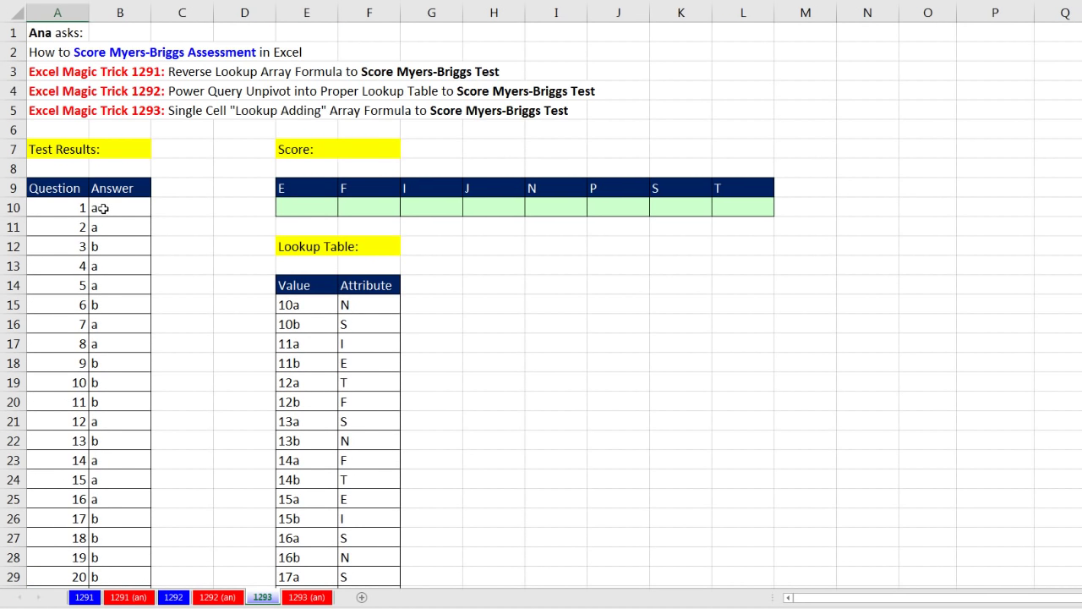
click(101, 208)
click(98, 229)
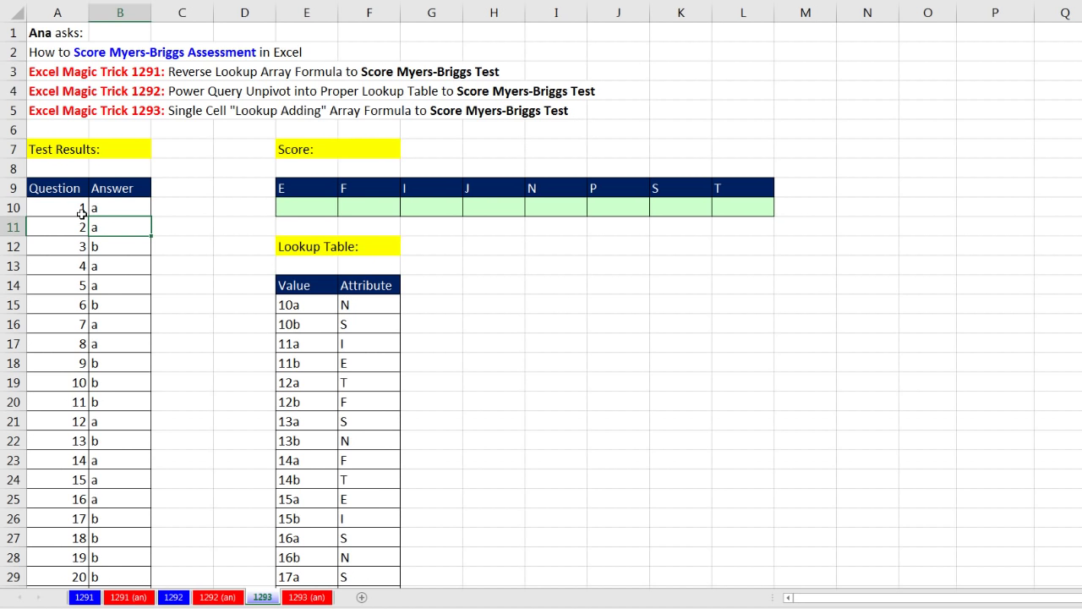
scroll(332, 426, down, 5)
click(358, 405)
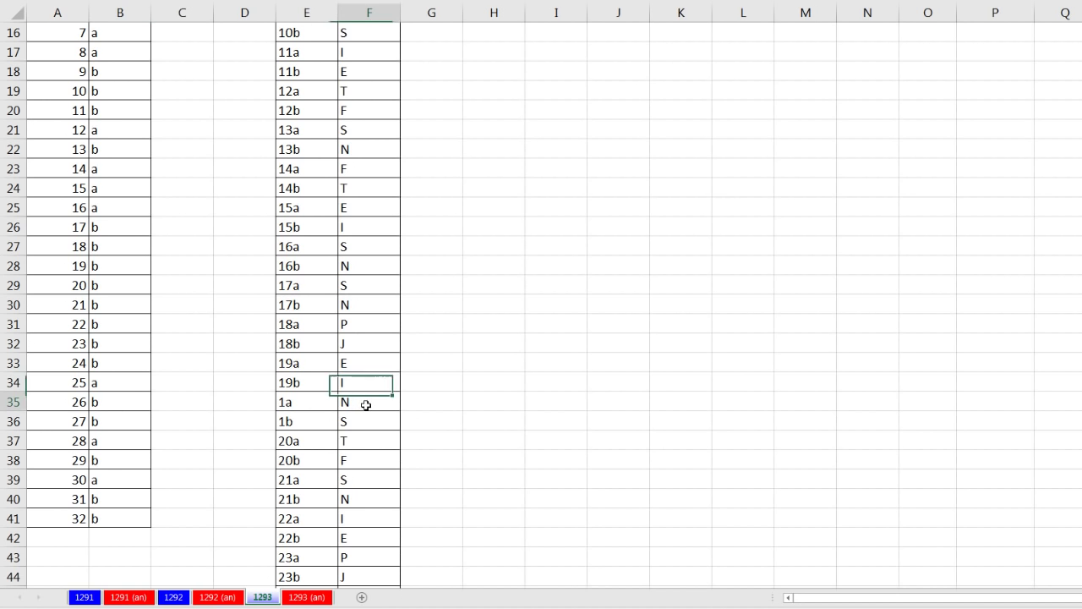
scroll(280, 358, up, 5)
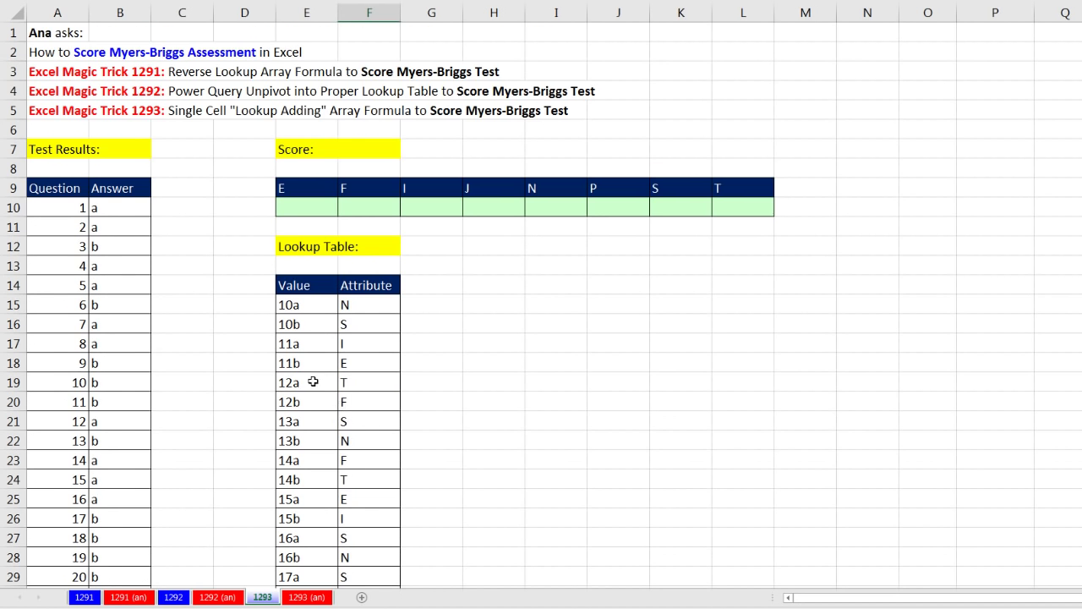
click(164, 203)
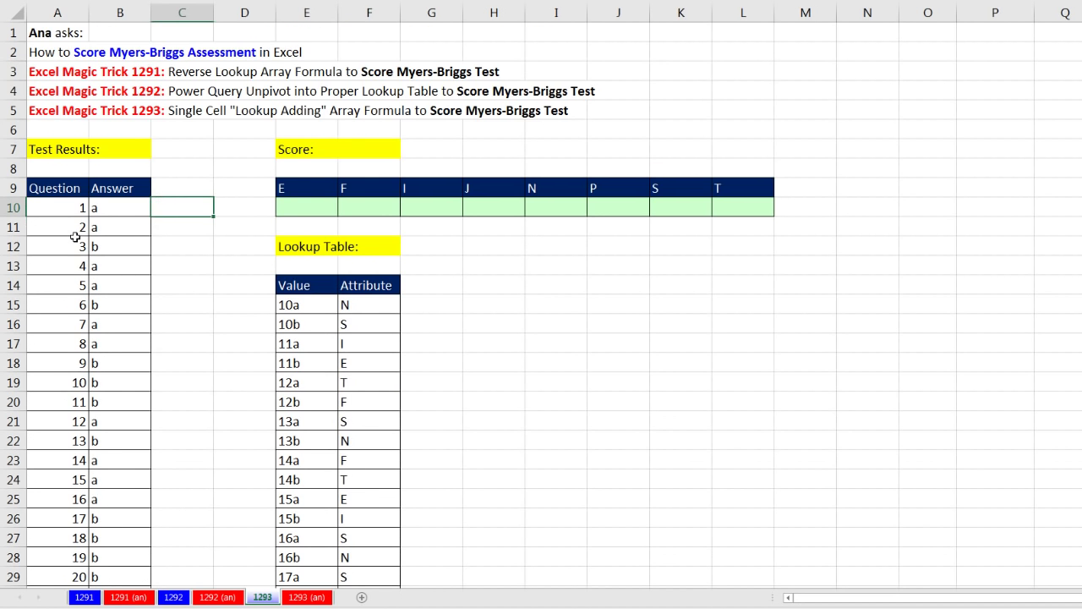
scroll(361, 415, down, 13)
click(372, 363)
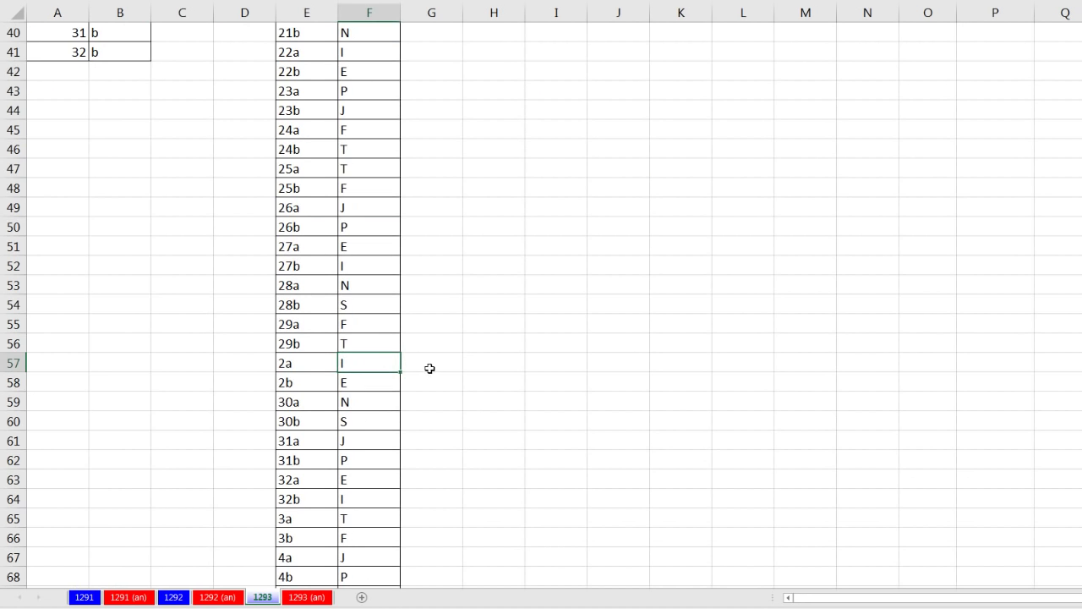
scroll(381, 387, up, 7)
scroll(192, 172, up, 5)
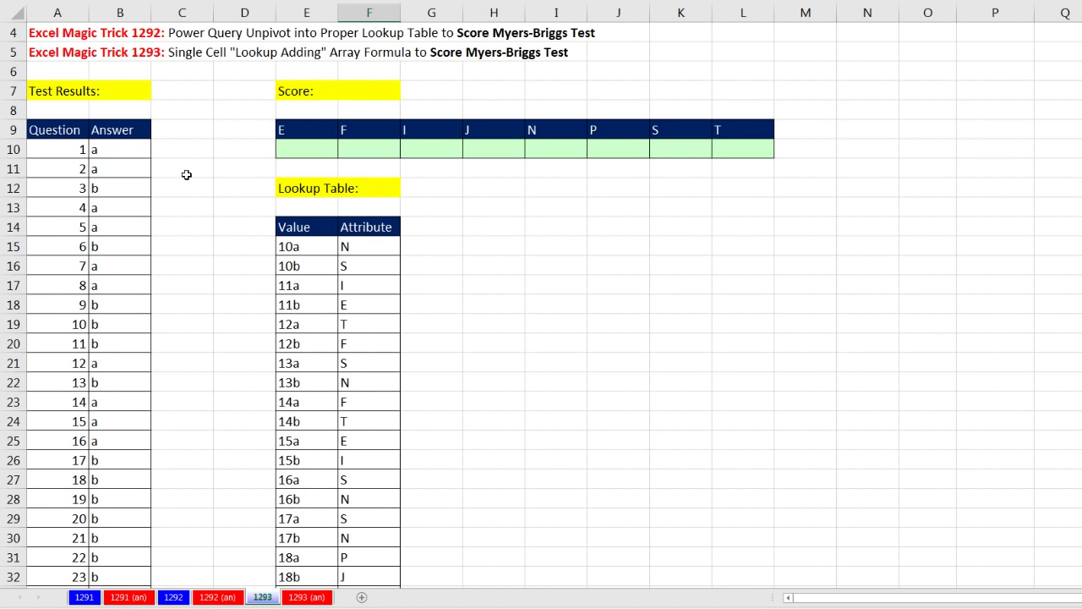
click(177, 170)
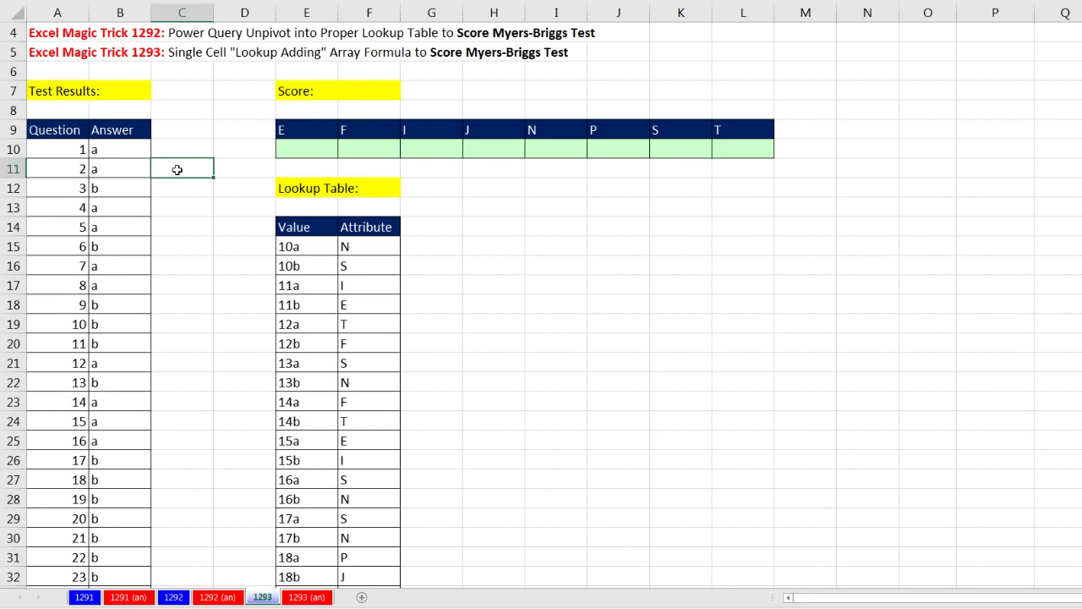
click(320, 149)
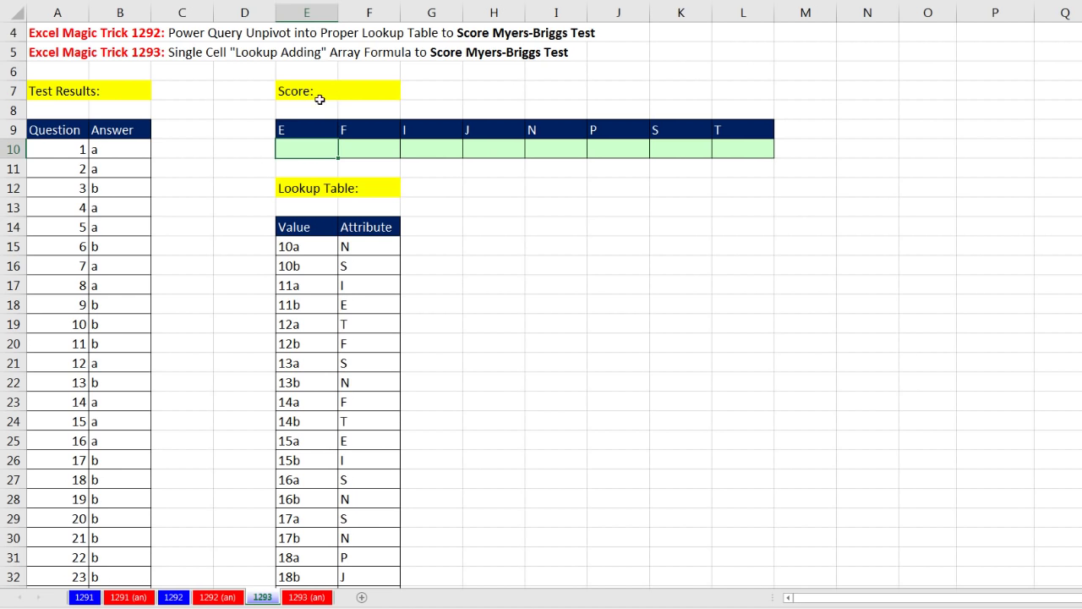
Start a VLOOKUP in C10 whose lookup value joins A10&B10
click(193, 145)
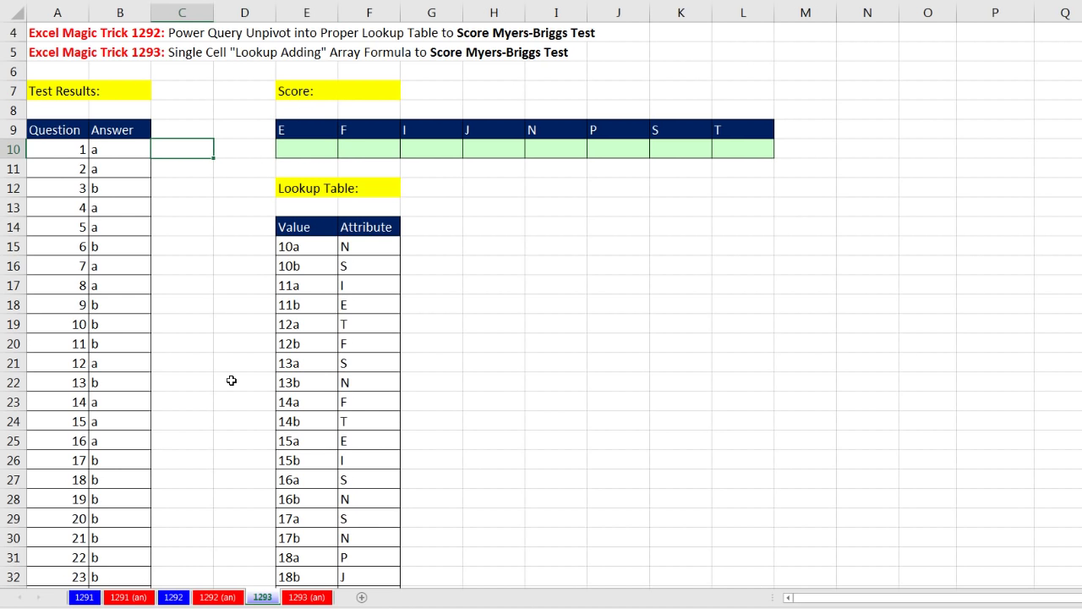
text(=vl)
key(Tab)
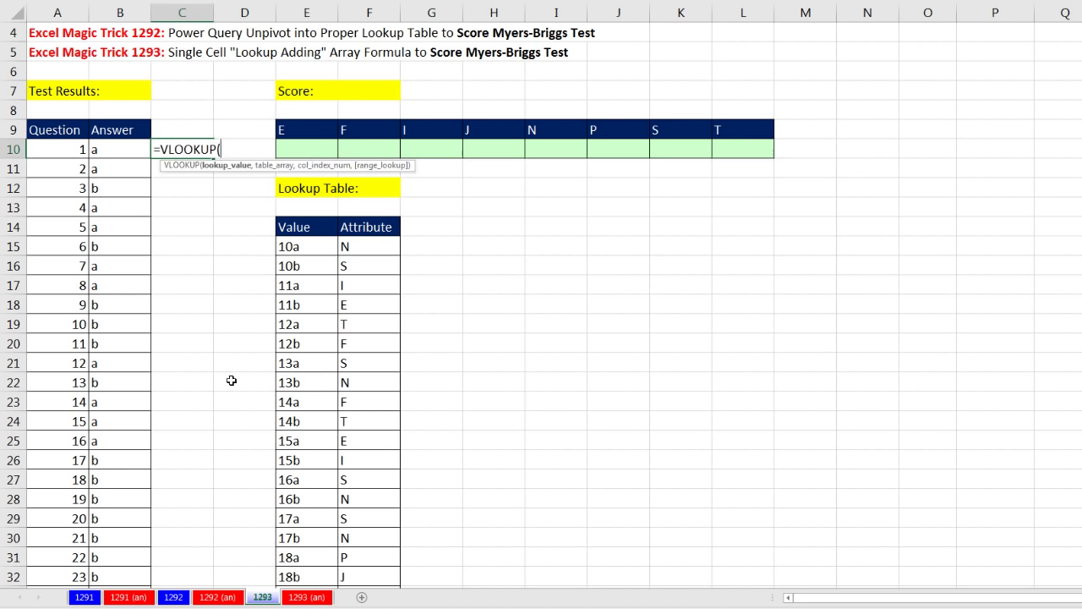
key(Left)
key(Left)
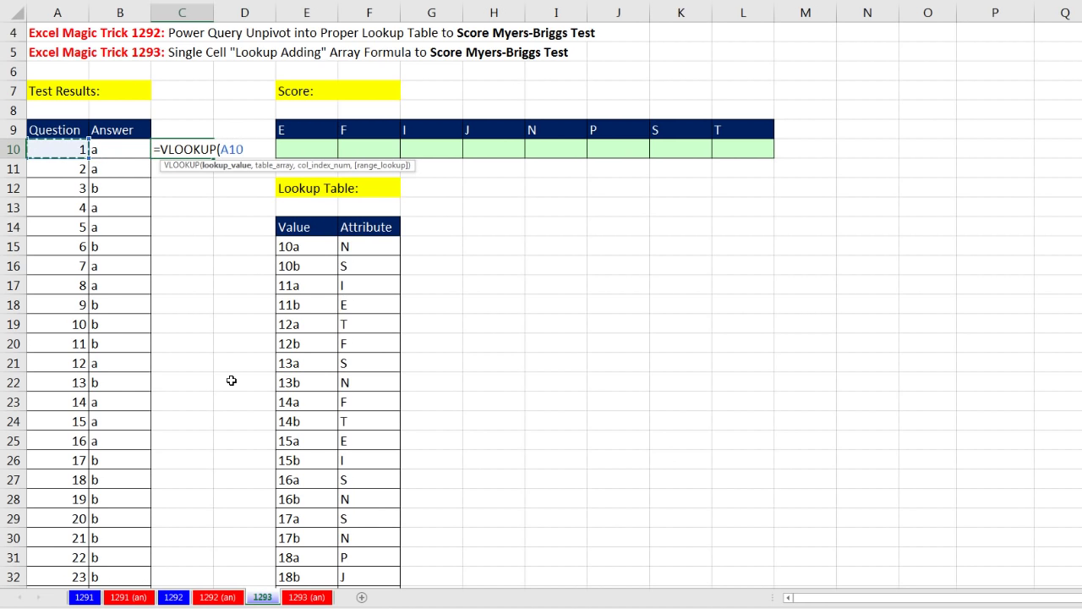
text(&)
key(Left)
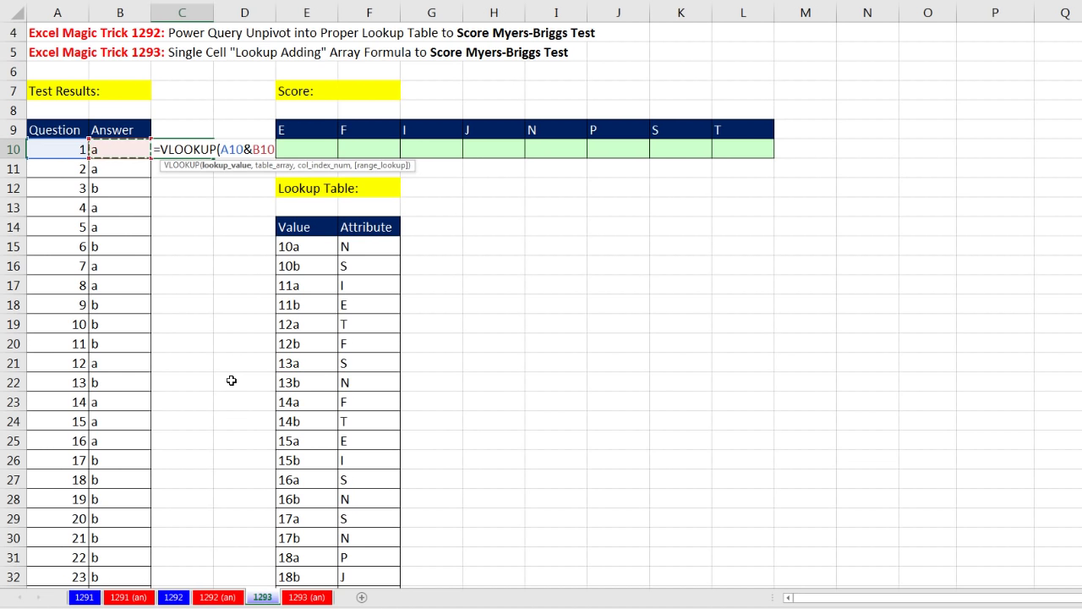
text(,)
Complete it with table $E$15:$F$78 and column 2, then fill it down column C
drag(294, 247, 355, 253)
key(ctrl+shift+Down)
key(F4)
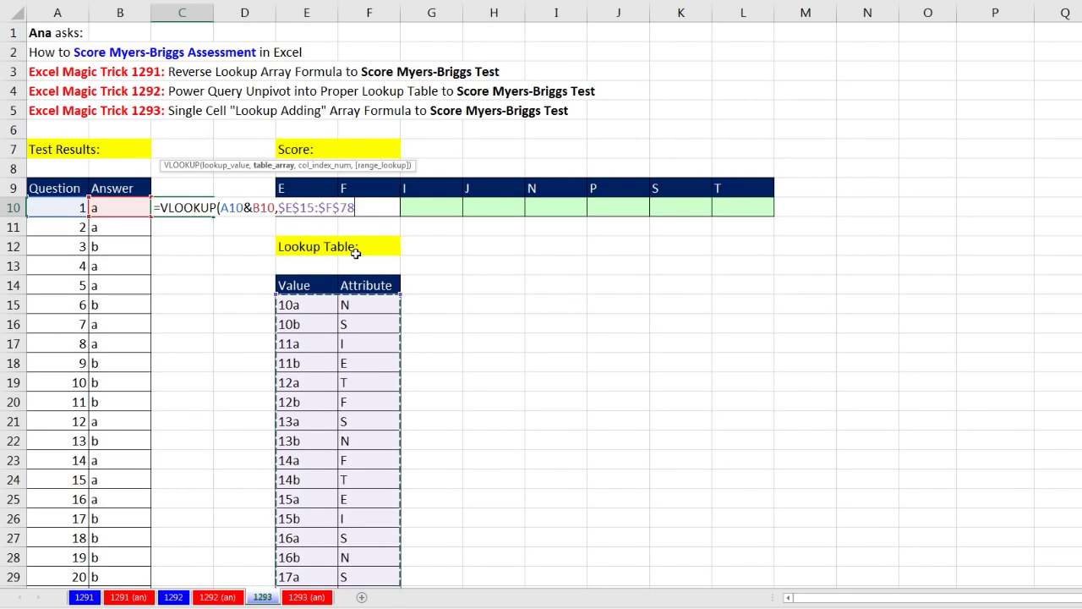
text(,)
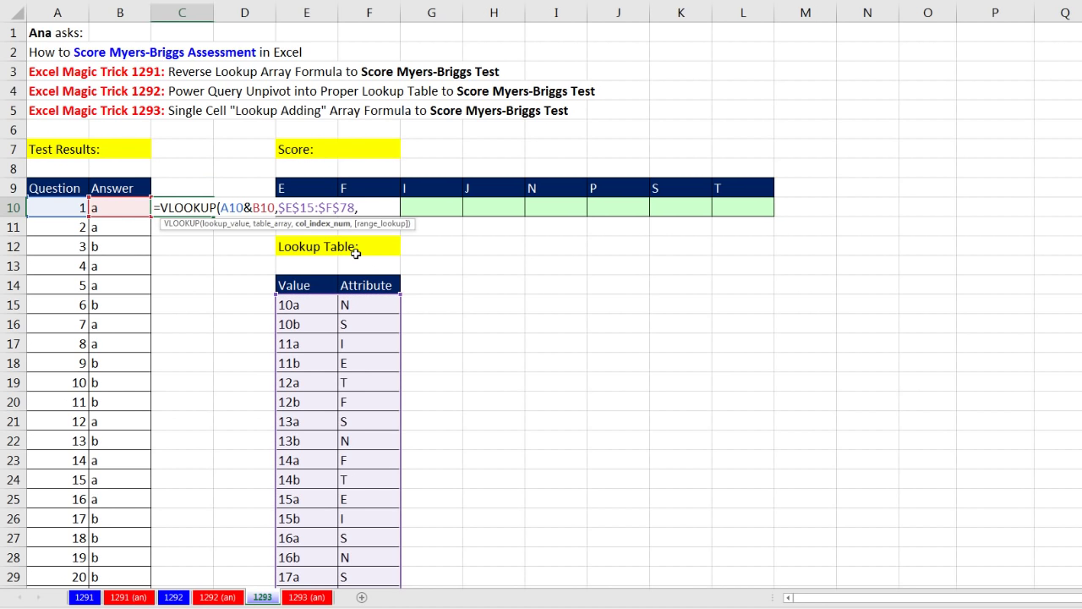
text(2))
key(ctrl+Return)
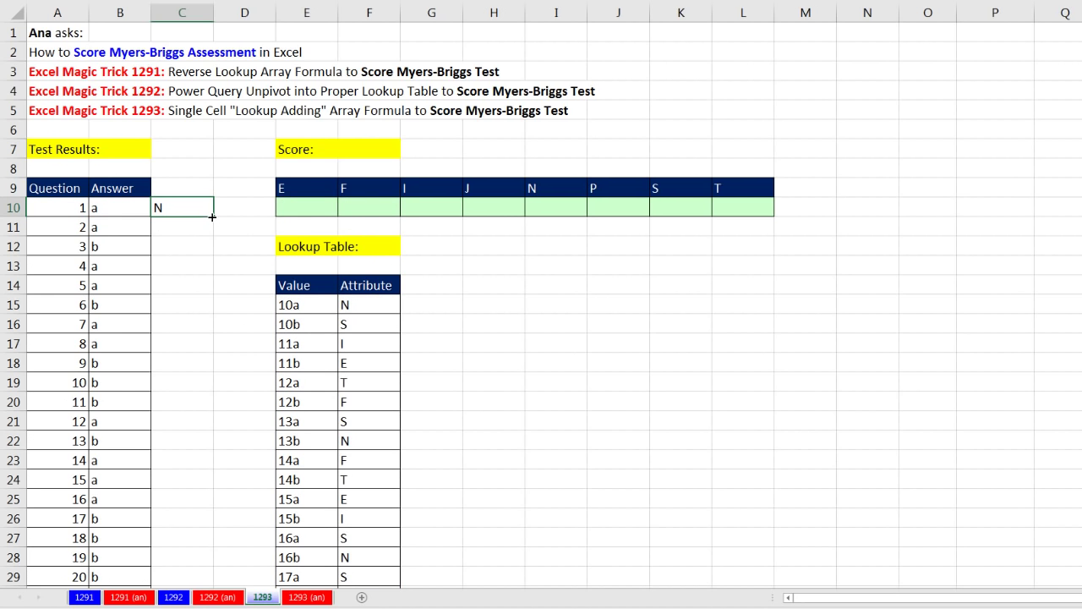
double_click(212, 216)
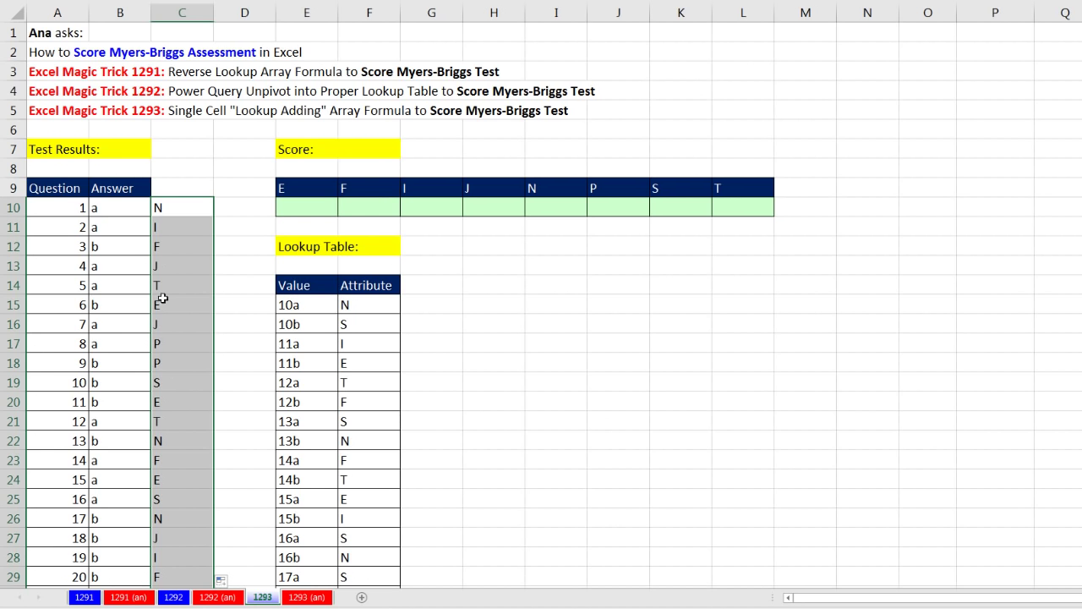
click(287, 207)
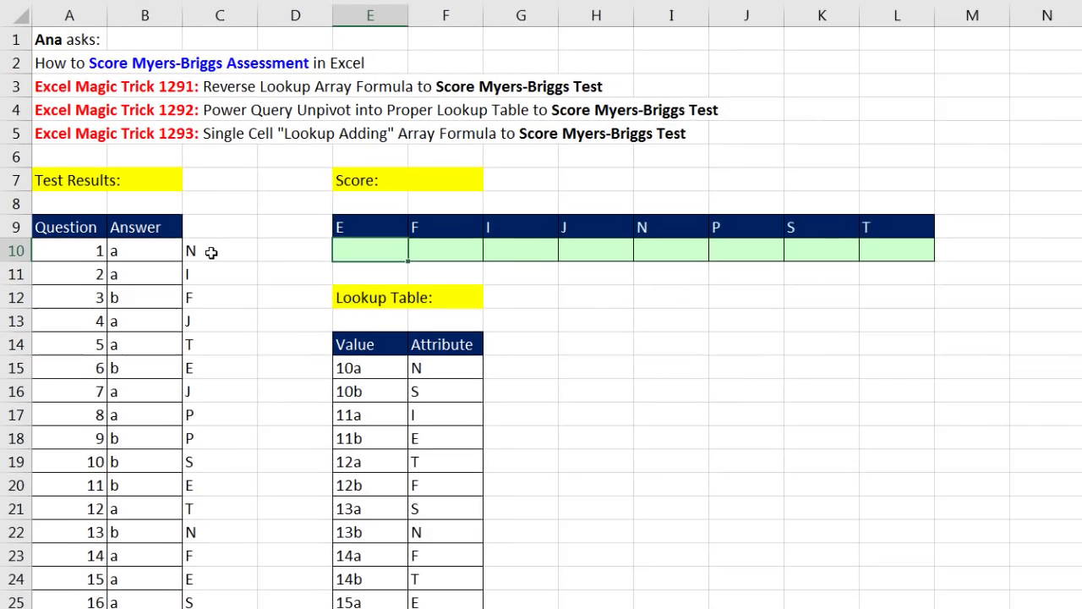
double_click(181, 208)
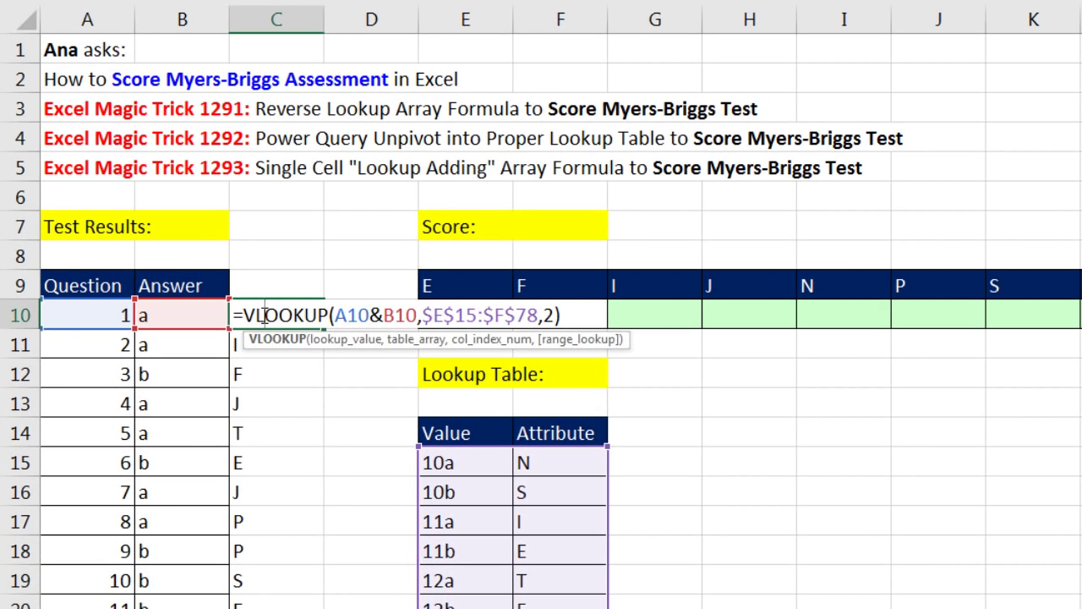
key(Return)
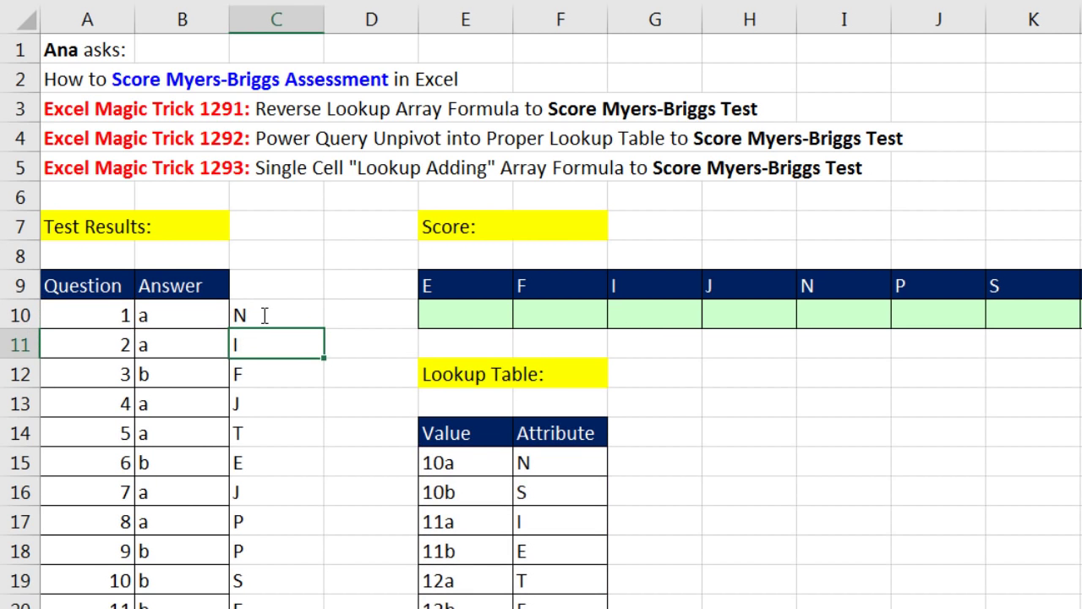
key(F2)
key(Return)
key(F2)
key(Return)
key(F2)
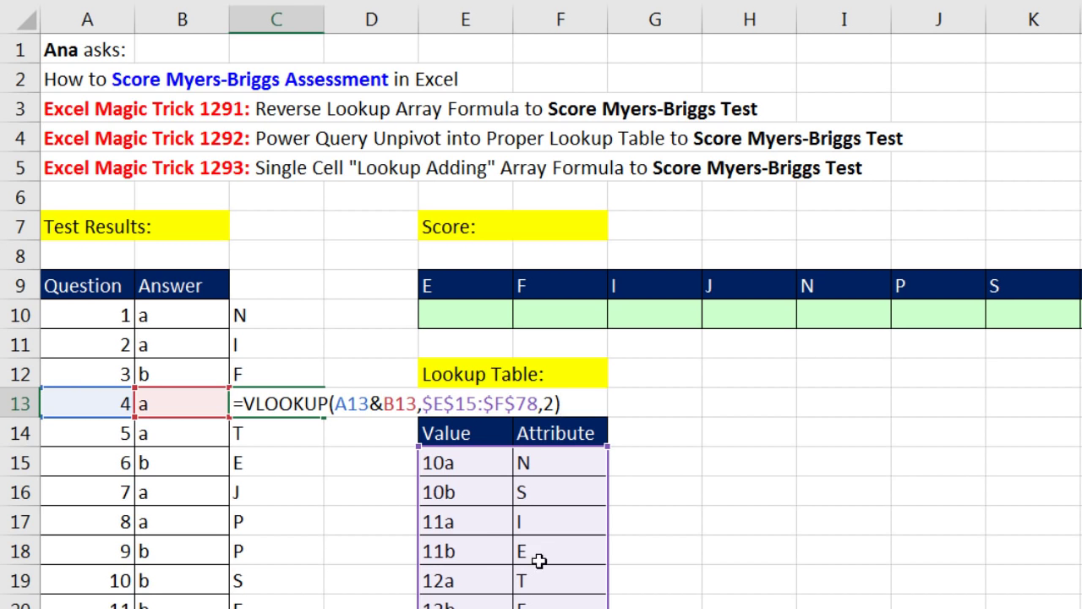
key(ctrl+Return)
drag(267, 311, 272, 550)
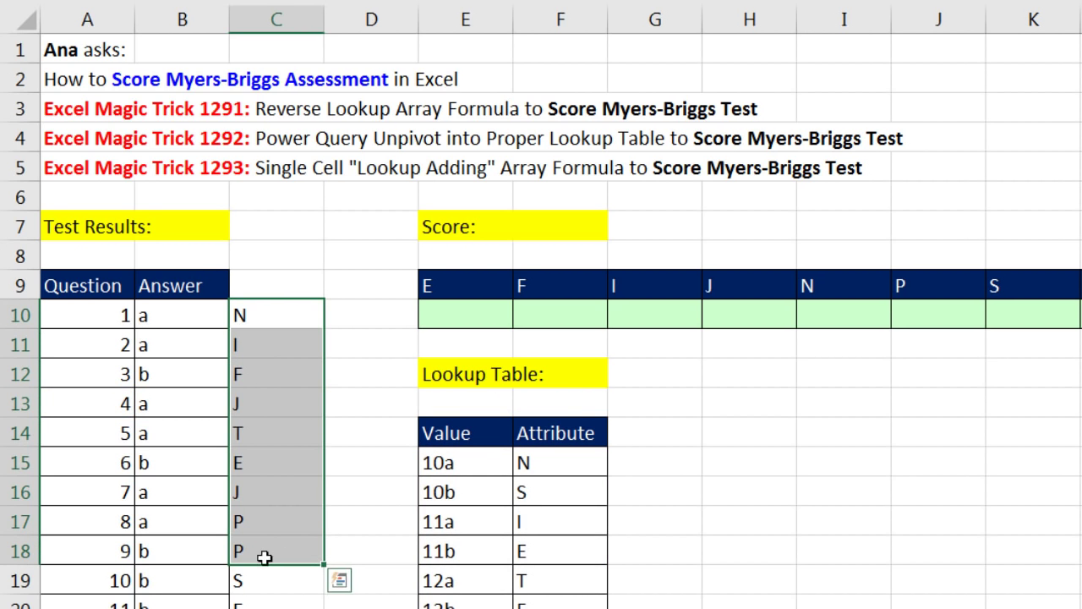
click(464, 319)
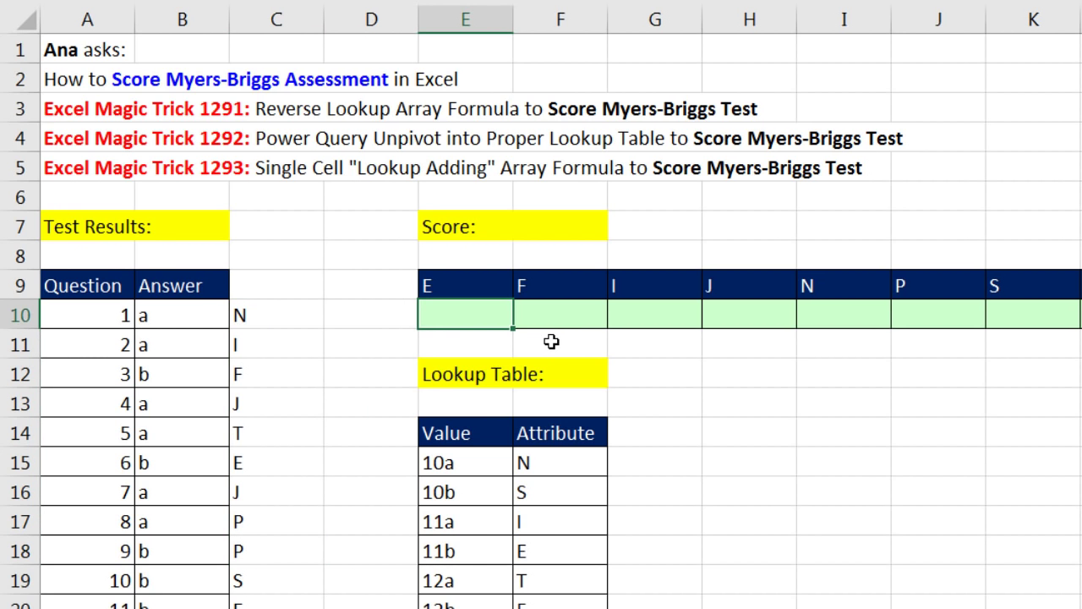
double_click(284, 319)
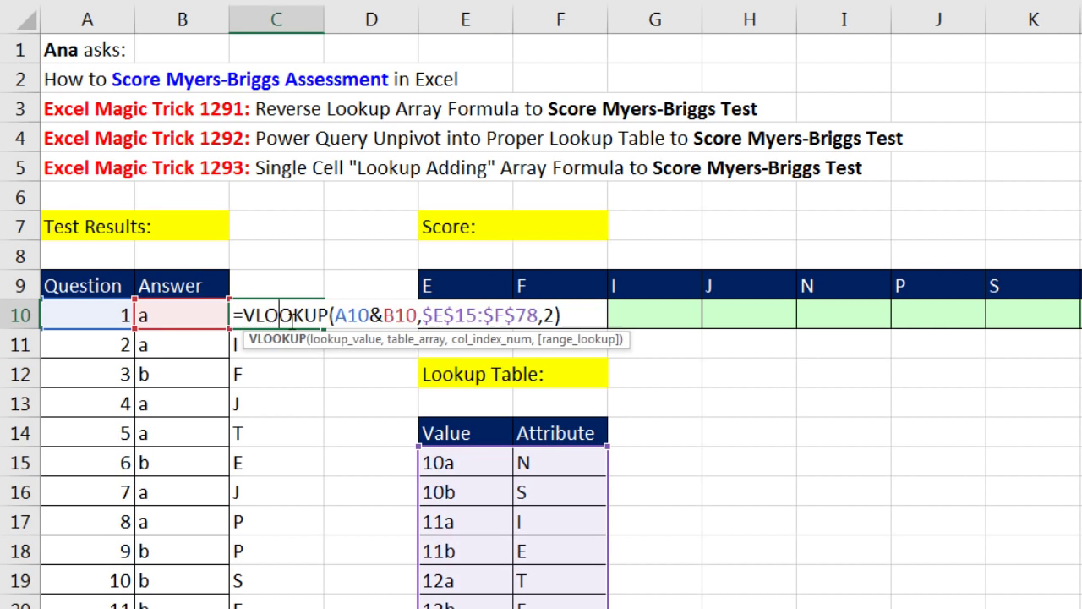
drag(336, 315, 418, 314)
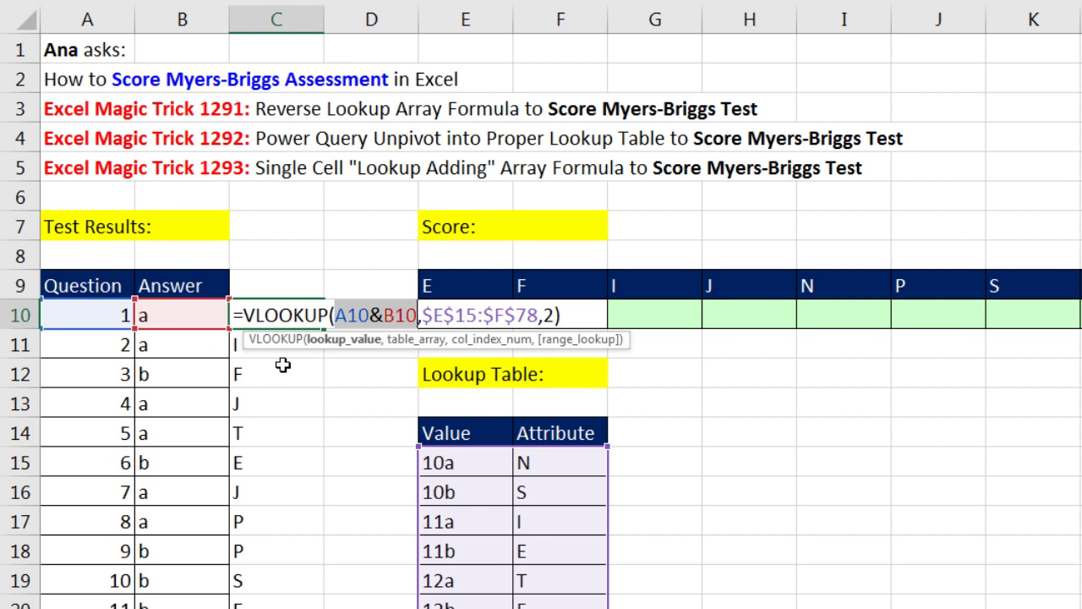
key(ctrl+Return)
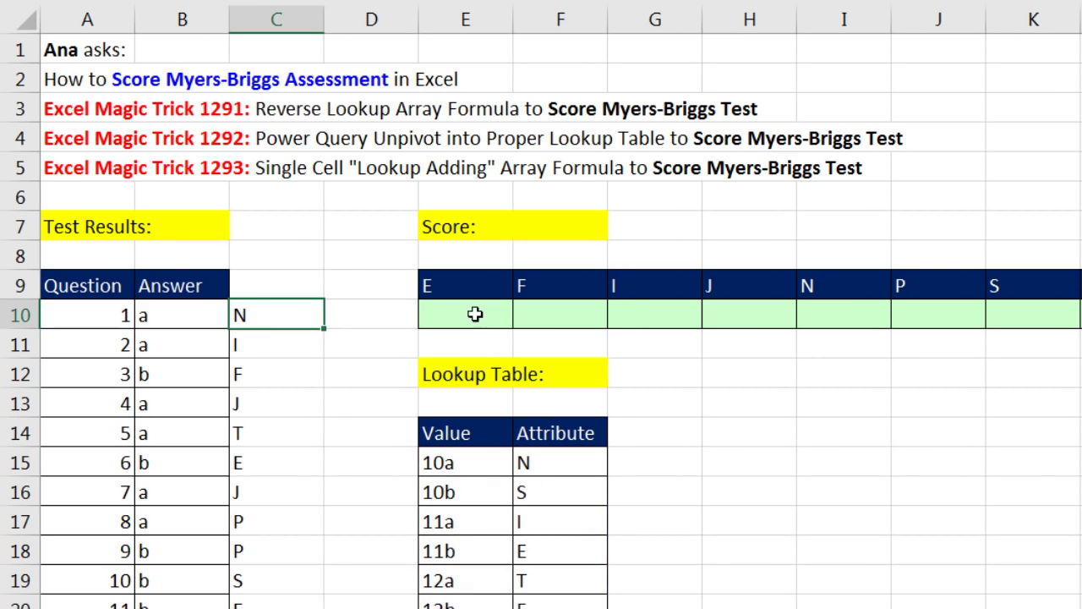
In E10 begin =VLOOKUP( with lookup value $A$10:$A$41&$B$10:$B$41
click(476, 312)
text(=vl)
key(Tab)
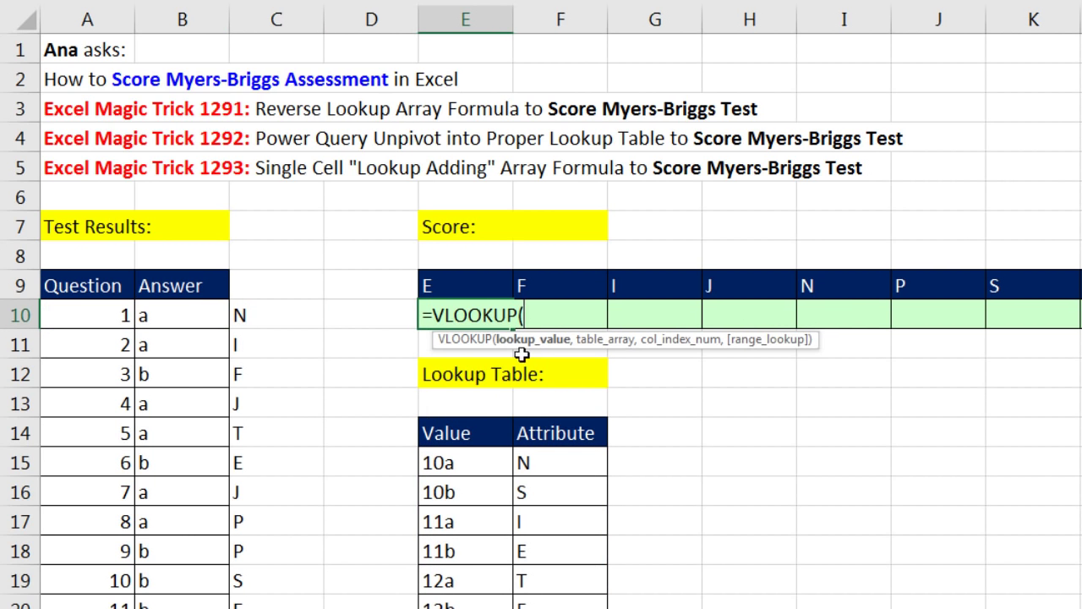
click(102, 317)
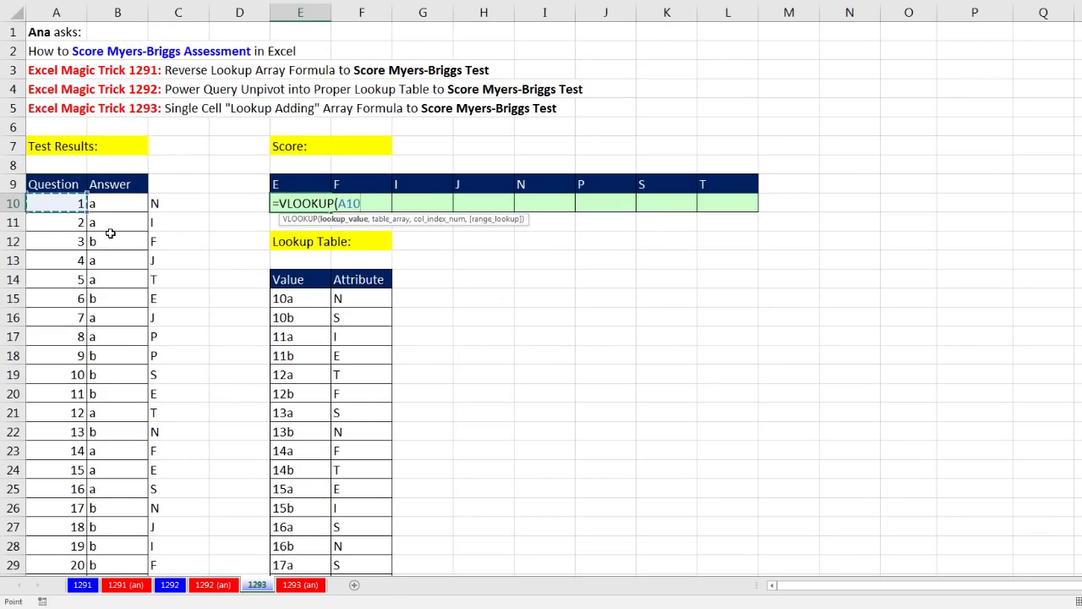
key(ctrl+shift+Down)
key(F4)
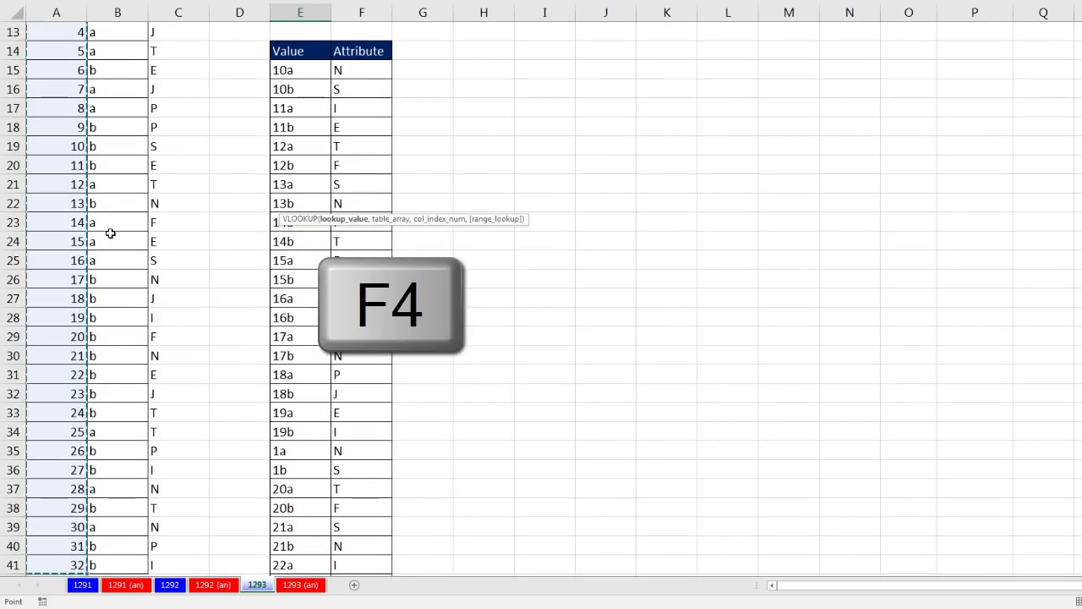
text(&)
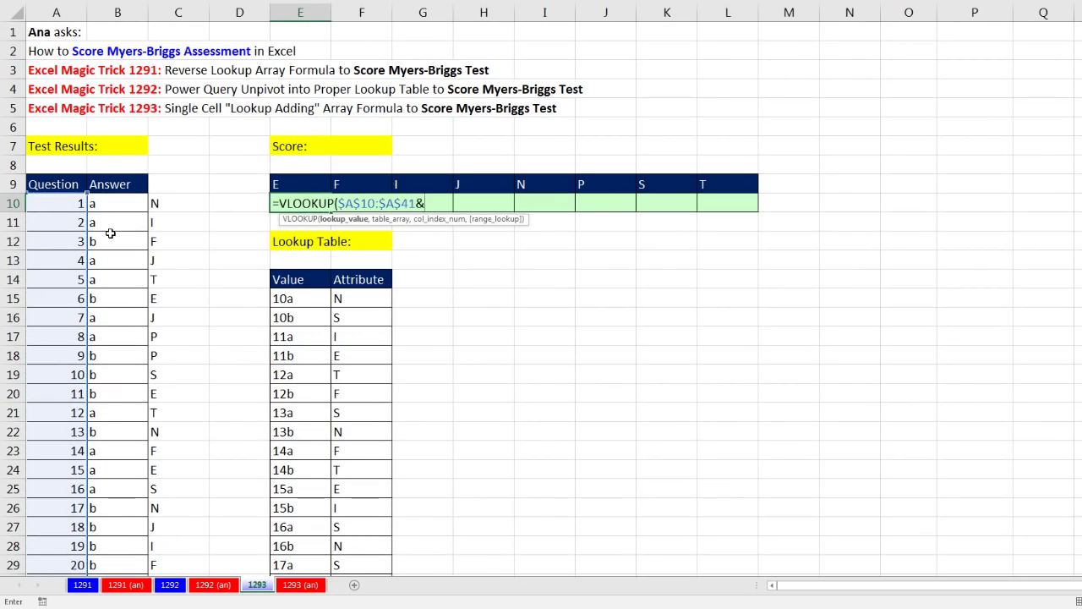
click(119, 198)
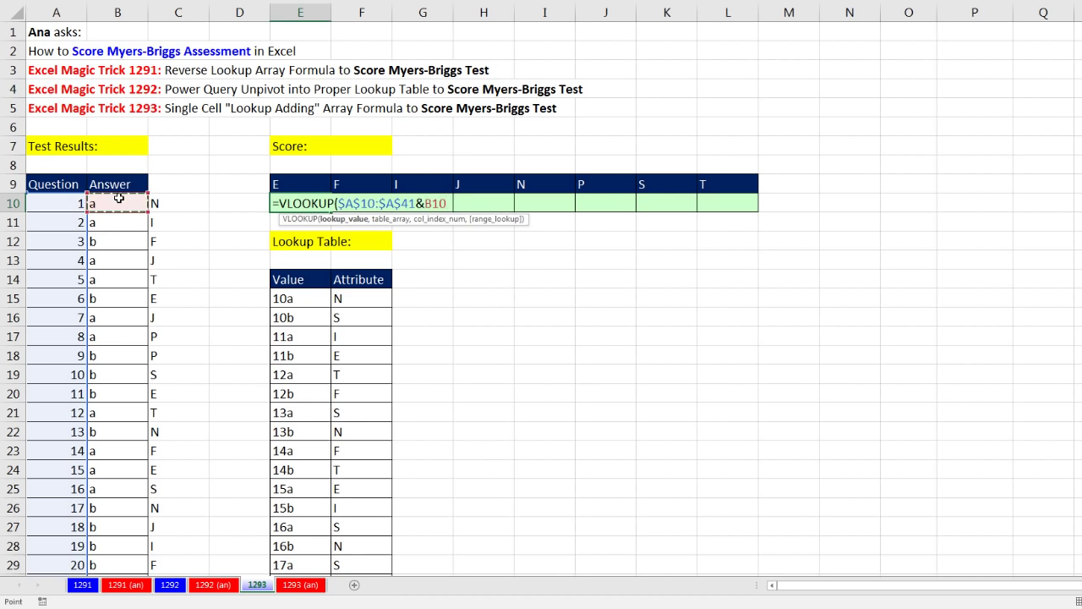
key(ctrl+shift+Down)
key(F4)
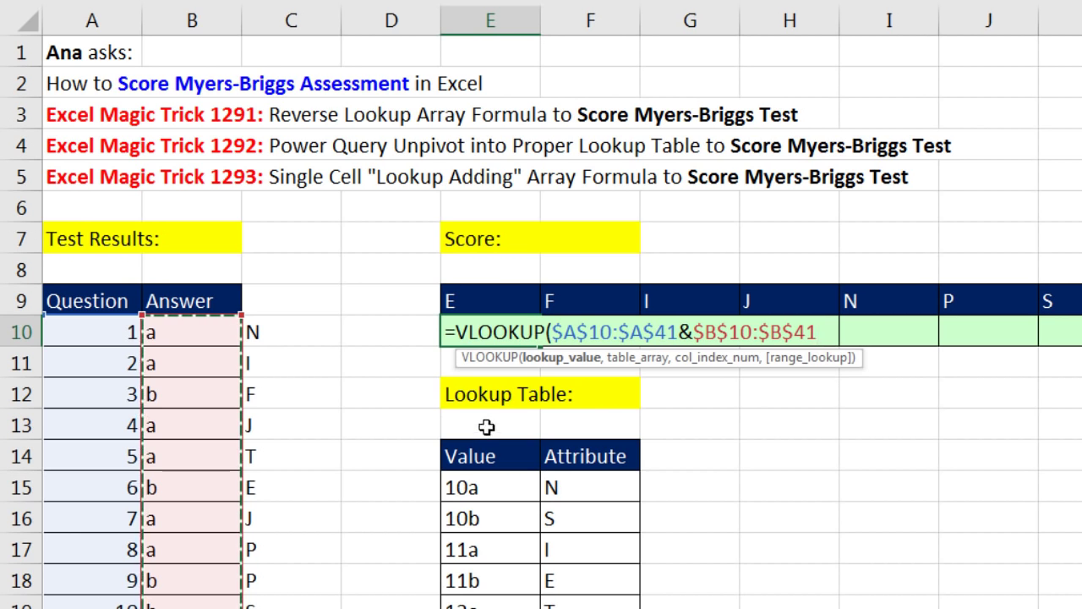
click(560, 360)
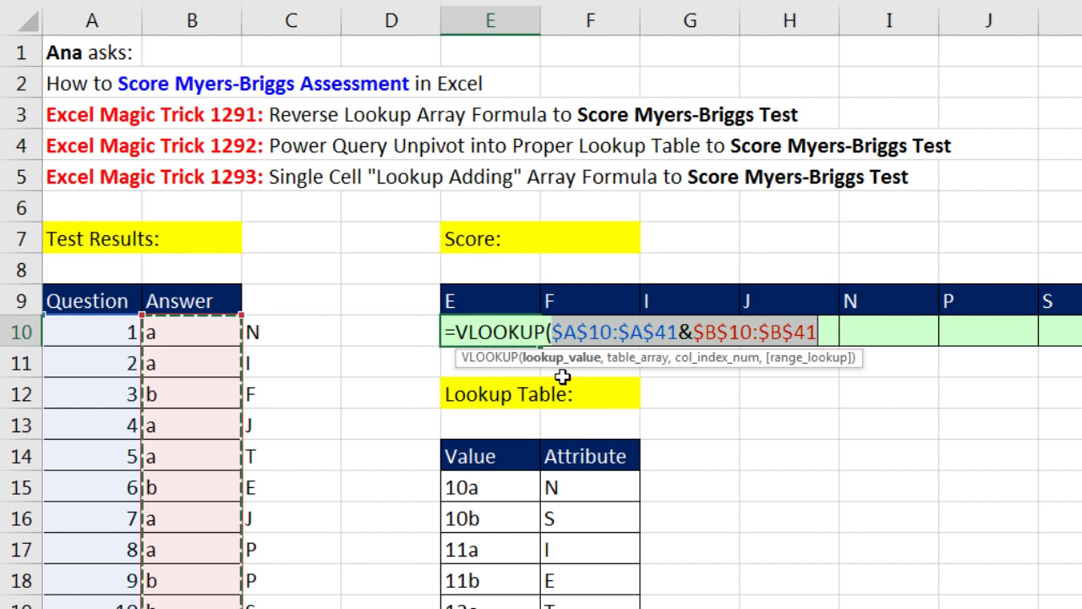
click(553, 332)
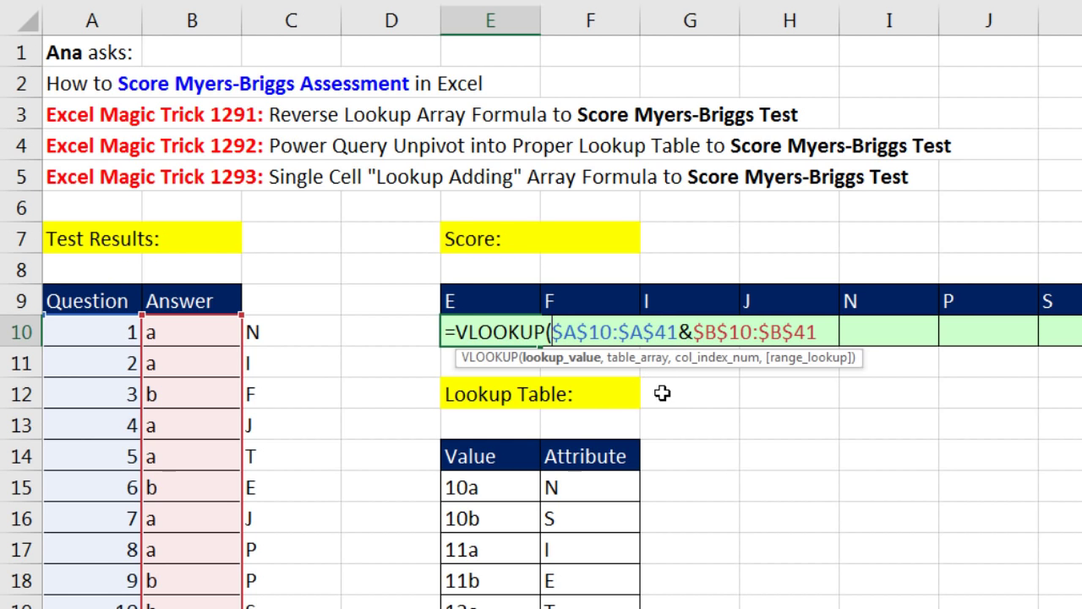
Delete the V so the E10 function becomes LOOKUP
key(Left)
key(Left)
key(Left)
key(Left)
key(Left)
key(Left)
key(Left)
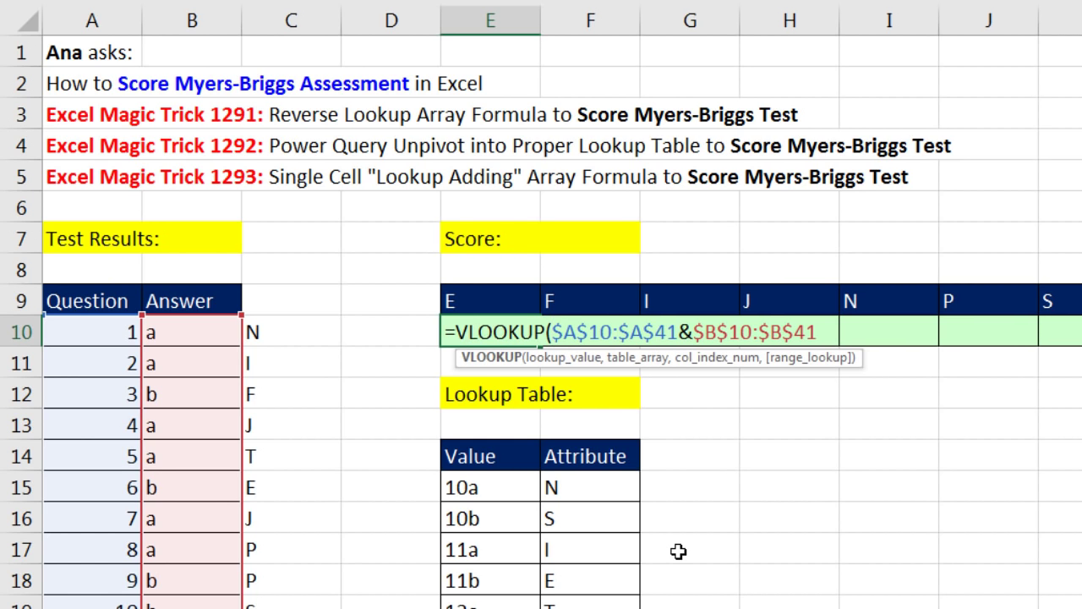
key(BackSpace)
key(Right)
key(Right)
key(Right)
key(Right)
key(Right)
key(Right)
key(Right)
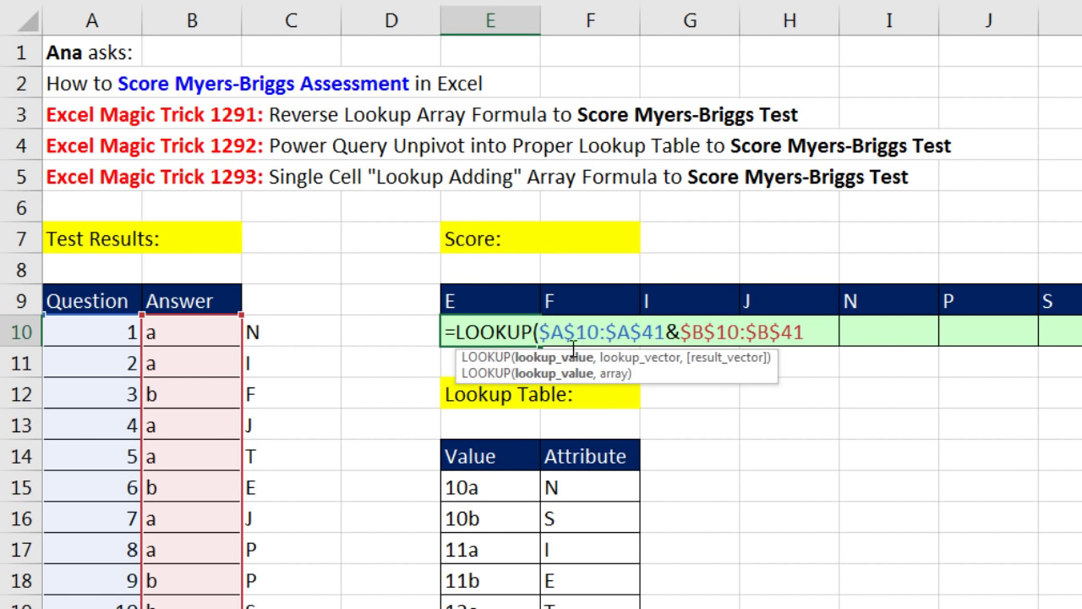
click(562, 357)
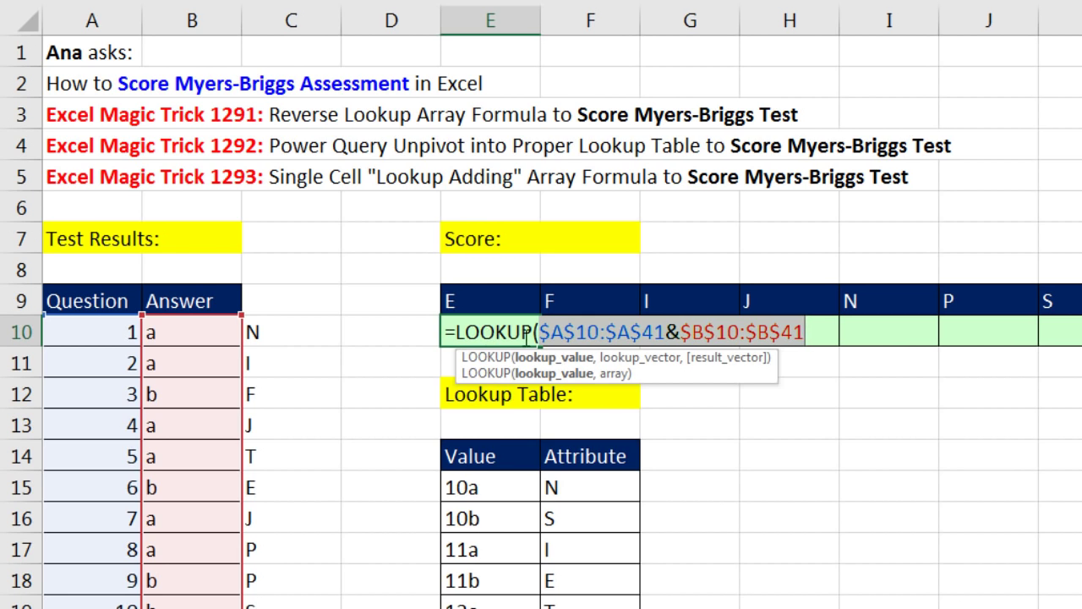
click(830, 331)
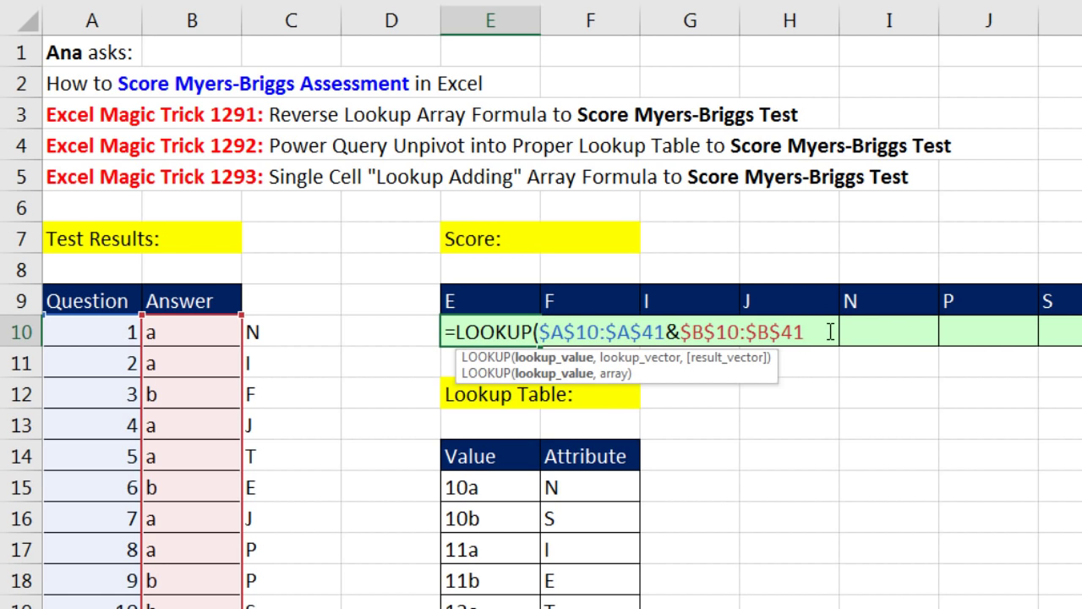
Add the absolute lookup table $E$15:$F$78, close it, and check the letter array with F9
text(,)
drag(493, 497, 581, 498)
drag(531, 471, 530, 584)
key(ctrl+shift+Down)
key(F4)
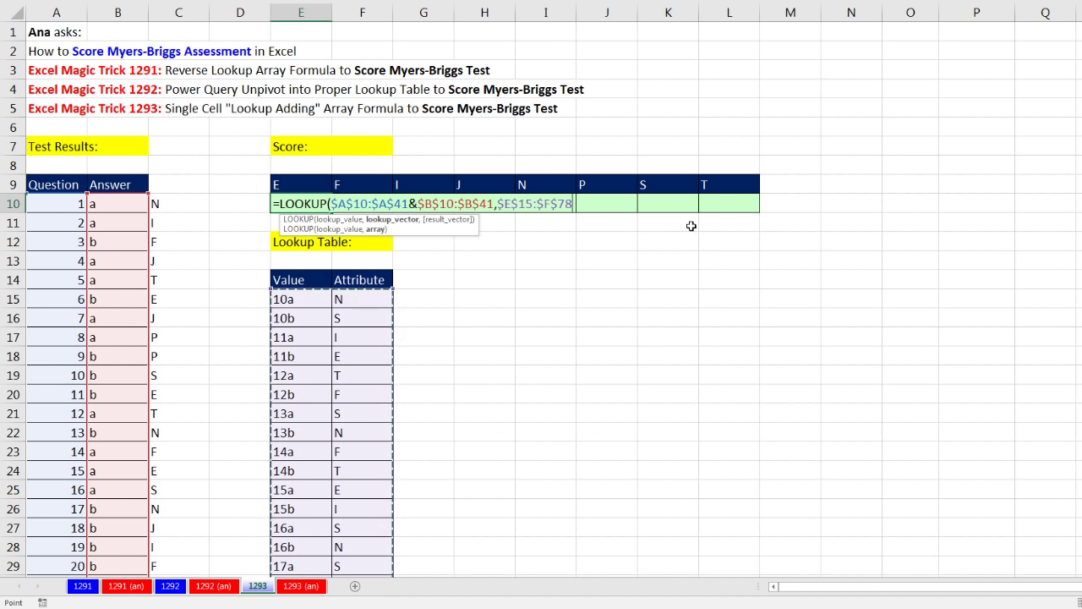
text())
key(F9)
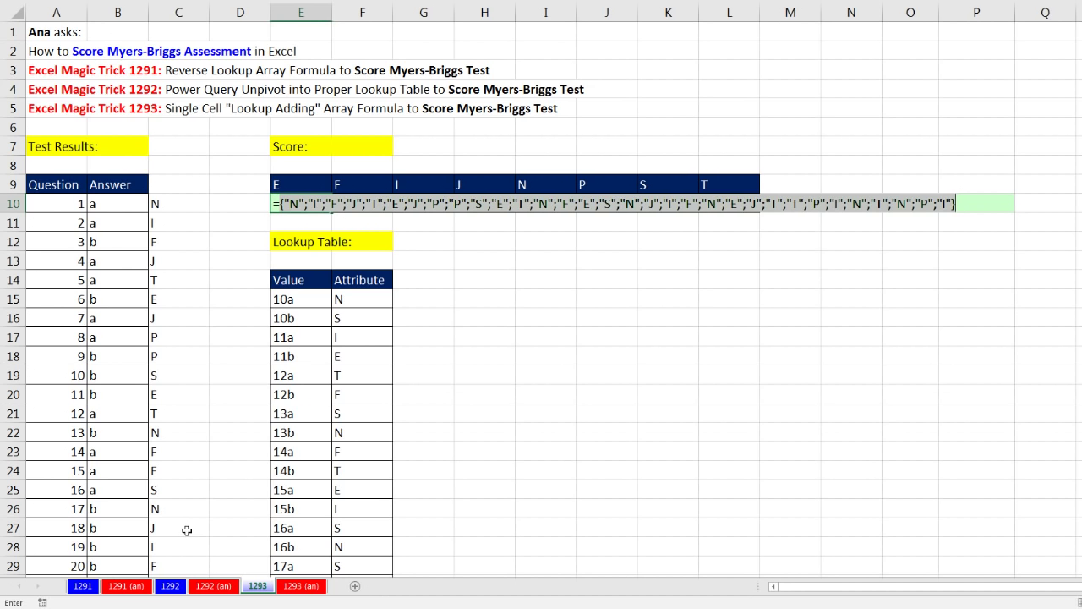
key(ctrl+z)
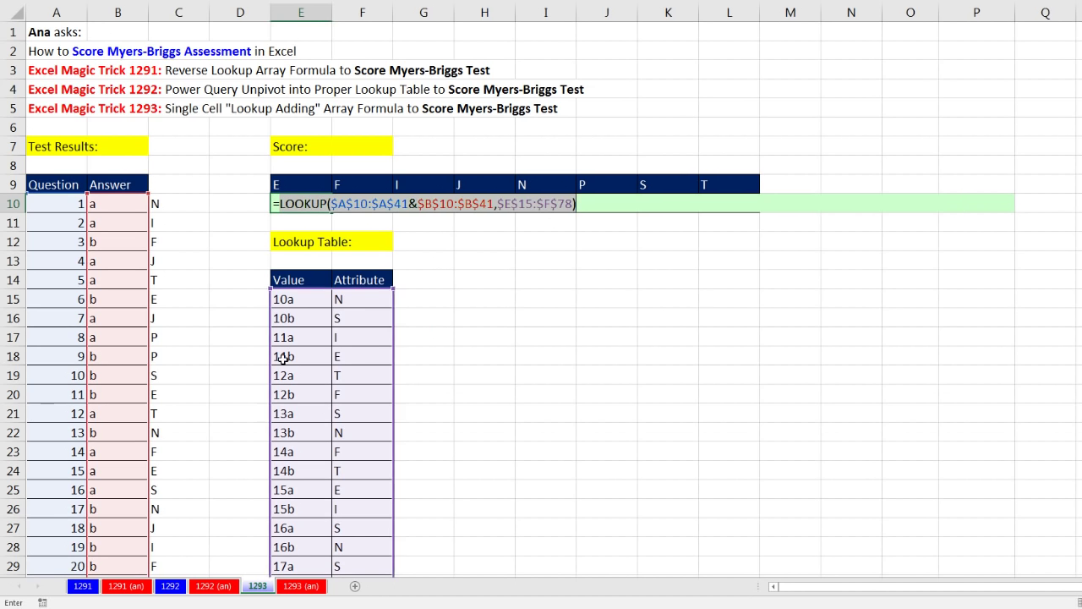
Wrap the LOOKUP in COUNTIFS with E9 as the criterion and try to array-enter it
click(281, 206)
text(=countifs)
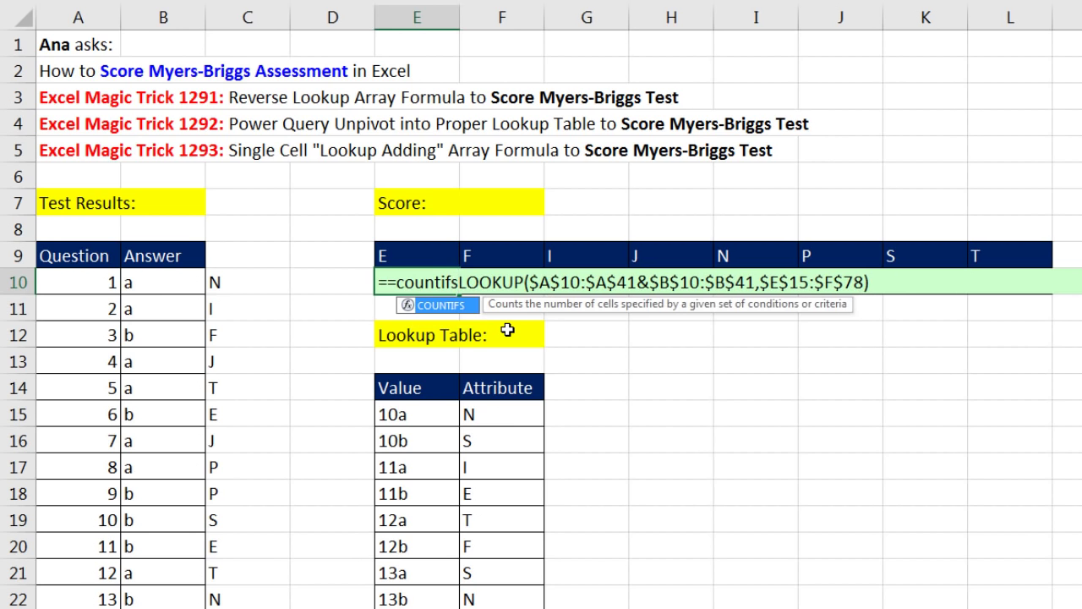
key(Tab)
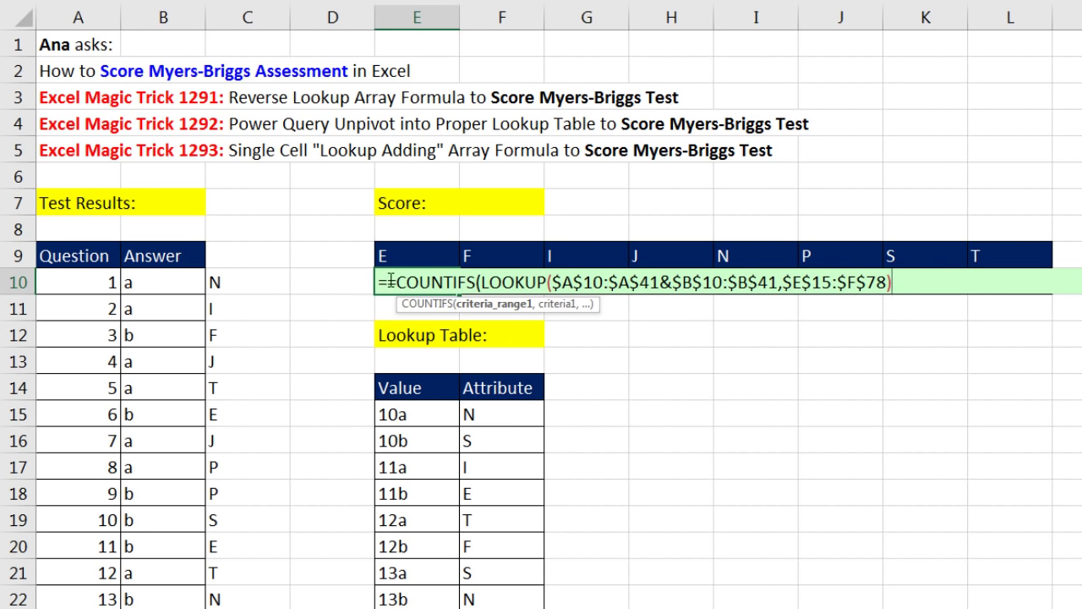
key(Home)
key(Delete)
key(Delete)
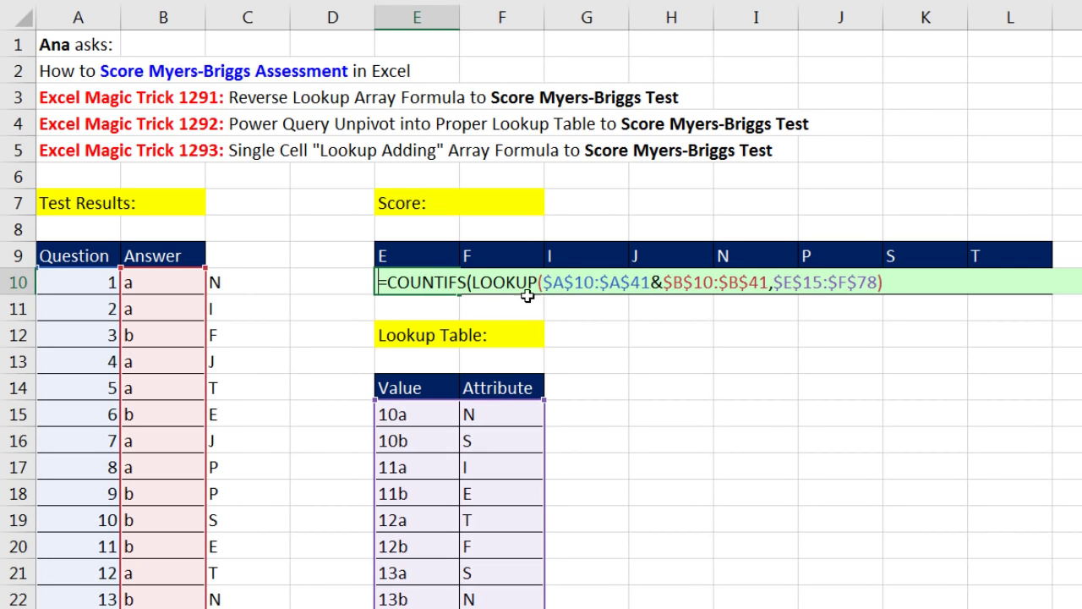
click(887, 293)
text(,)
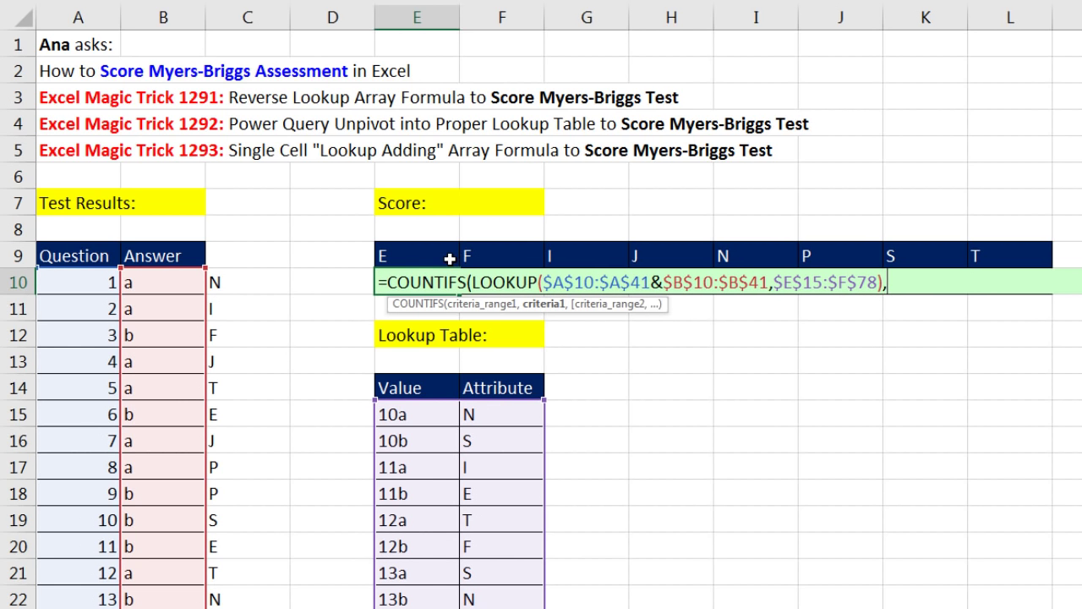
click(432, 255)
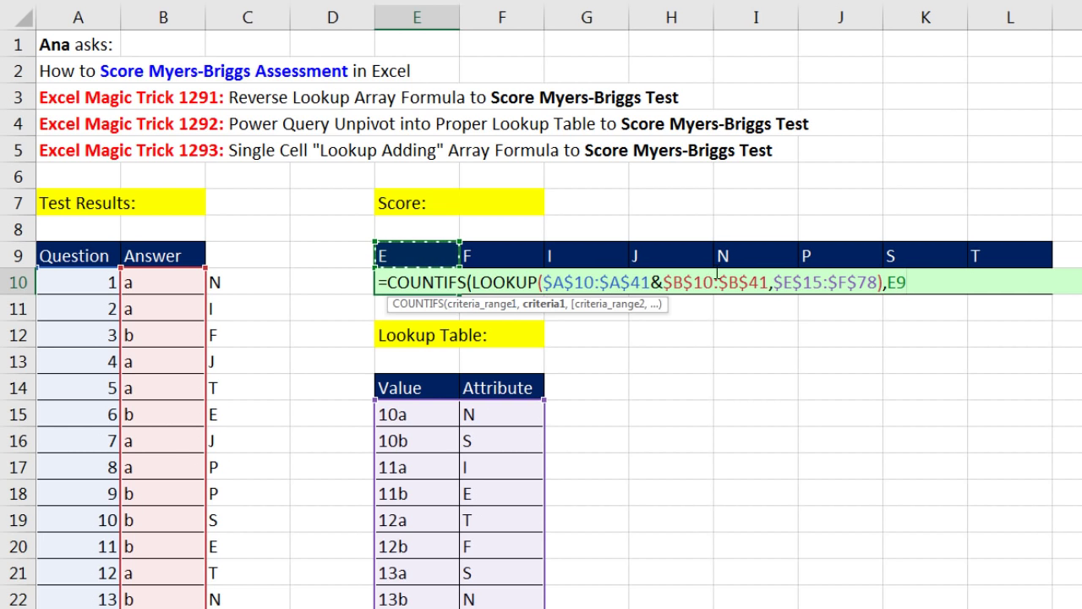
text())
key(ctrl+shift+Return)
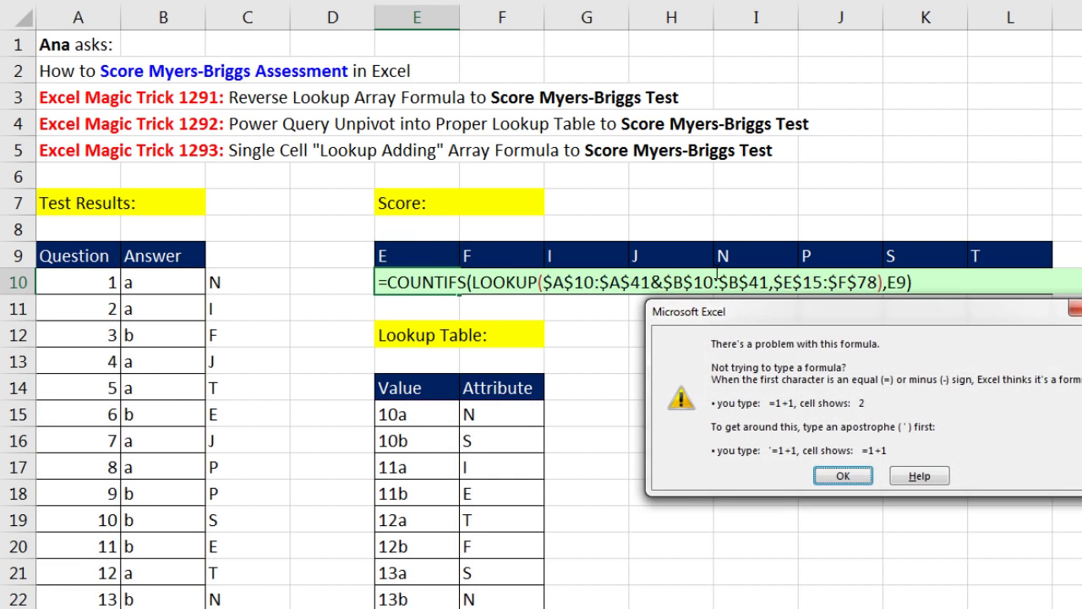
Dismiss the formula error and remove the E9 criterion and closing parenthesis
drag(883, 320, 599, 328)
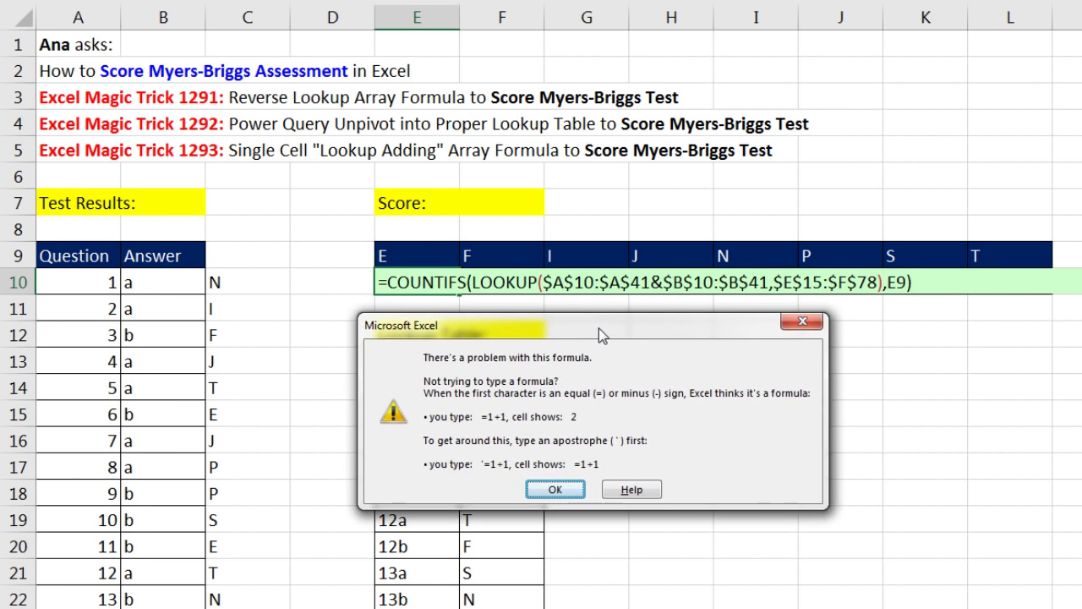
key(Return)
click(953, 283)
key(BackSpace)
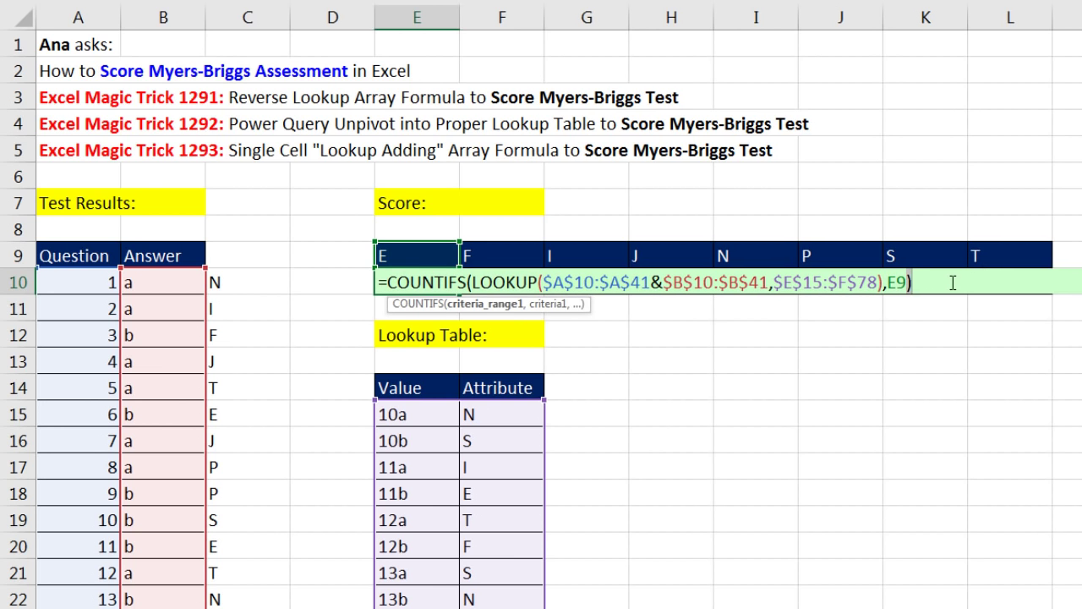
key(BackSpace)
key(BackSpace)
key(BackSpace)
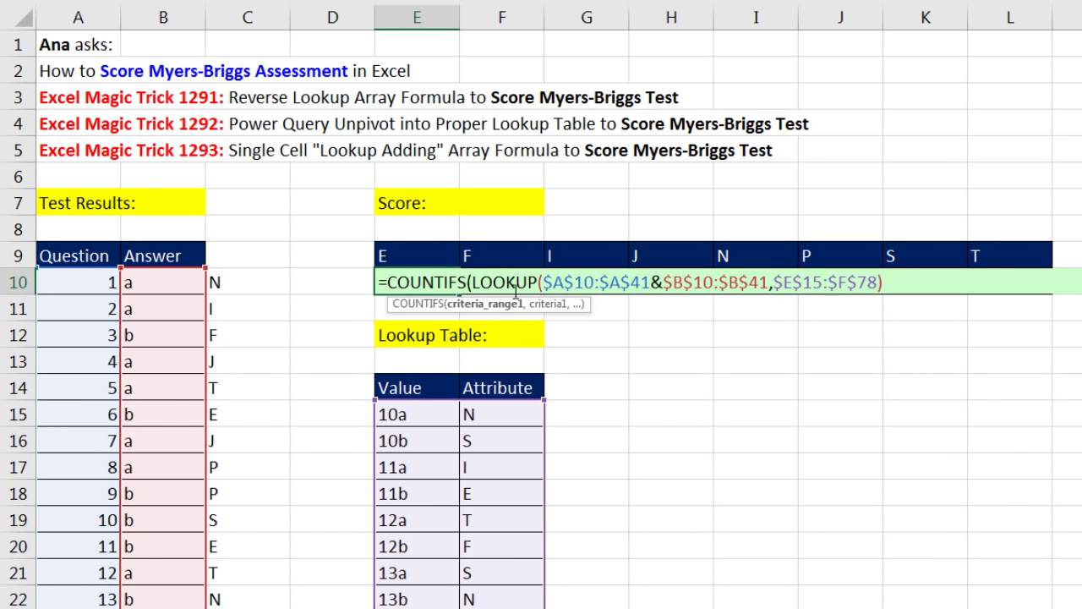
click(481, 305)
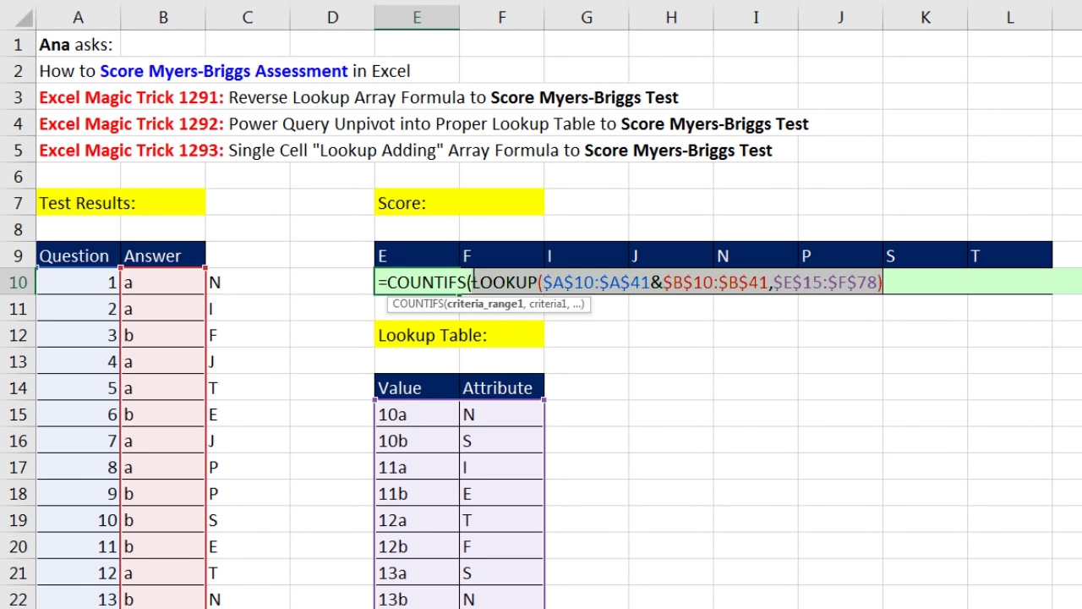
Replace COUNTIFS( with a =E9 comparison and preview the TRUE/FALSE array with F9
drag(474, 281, 385, 281)
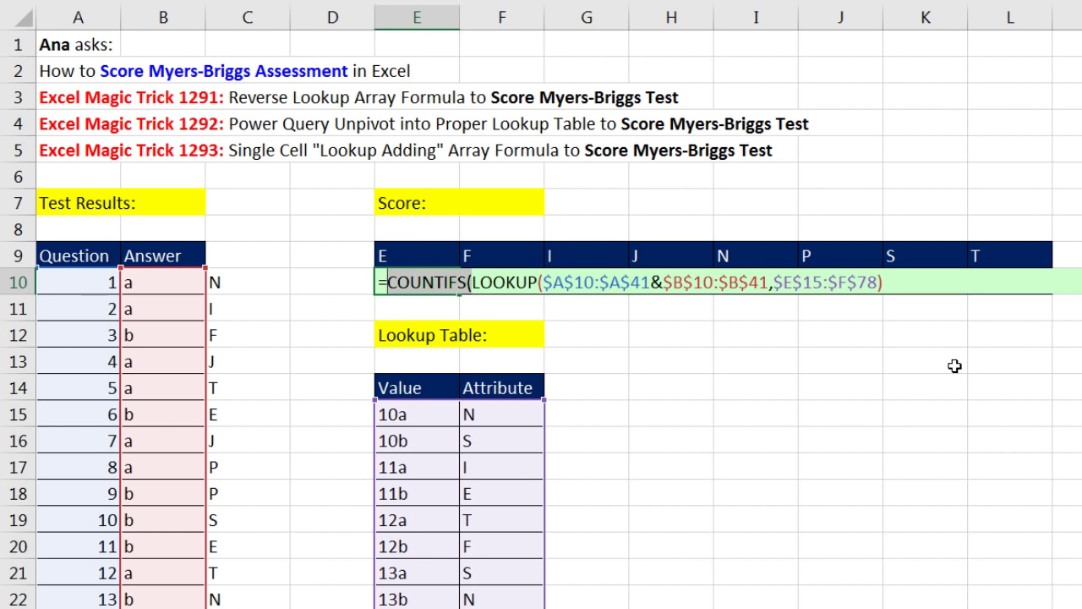
key(Delete)
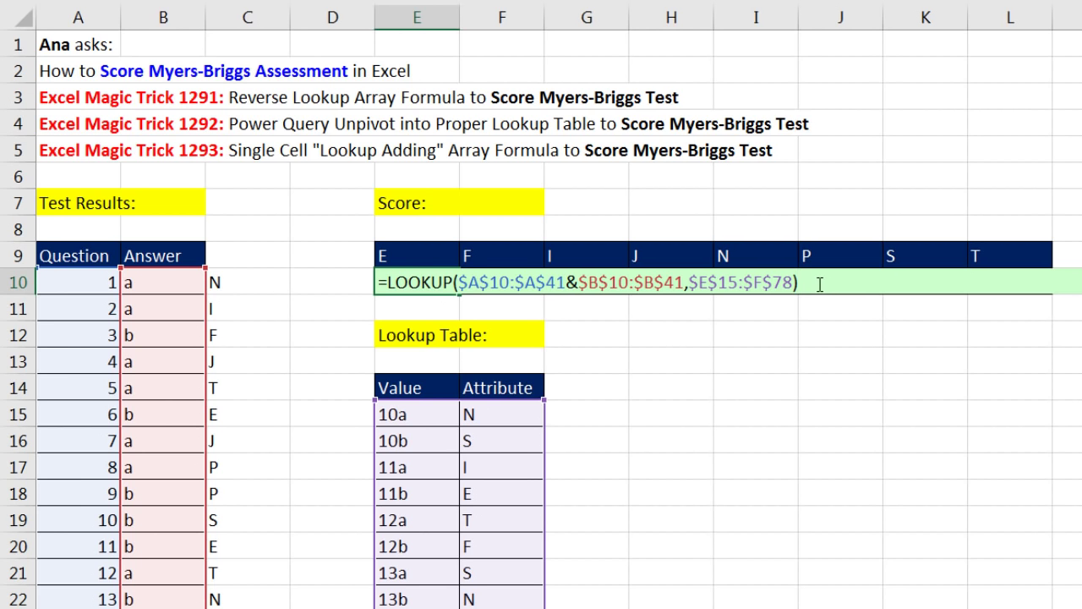
click(409, 255)
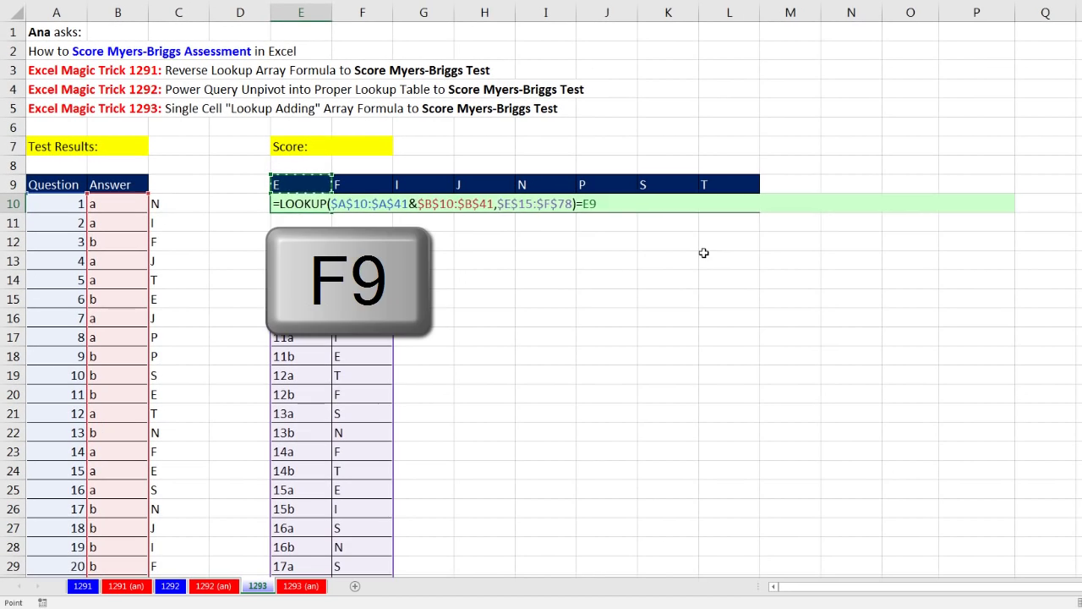
key(F9)
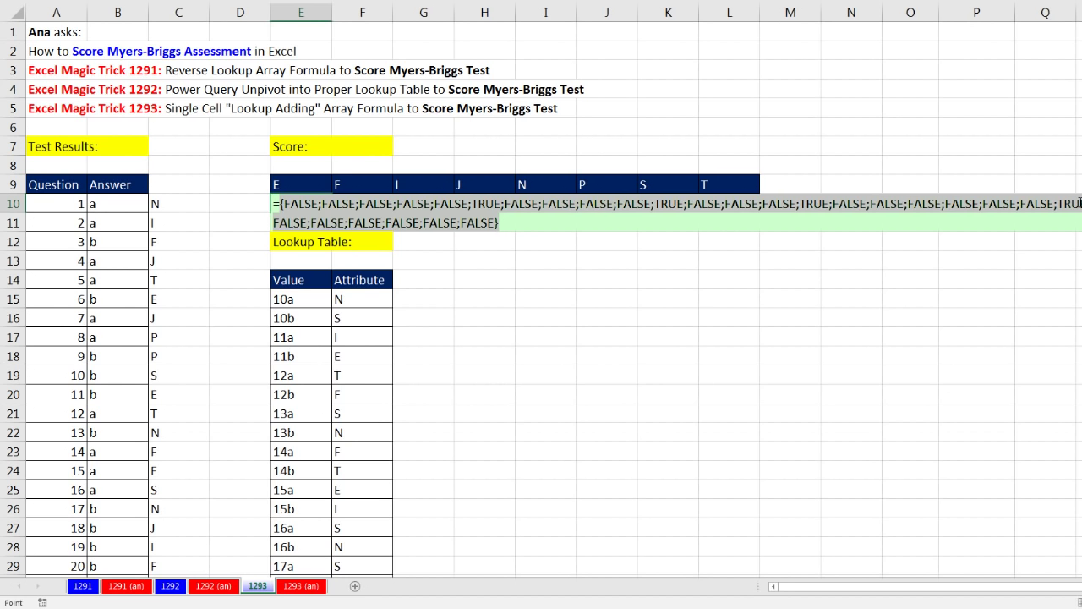
key(ctrl+z)
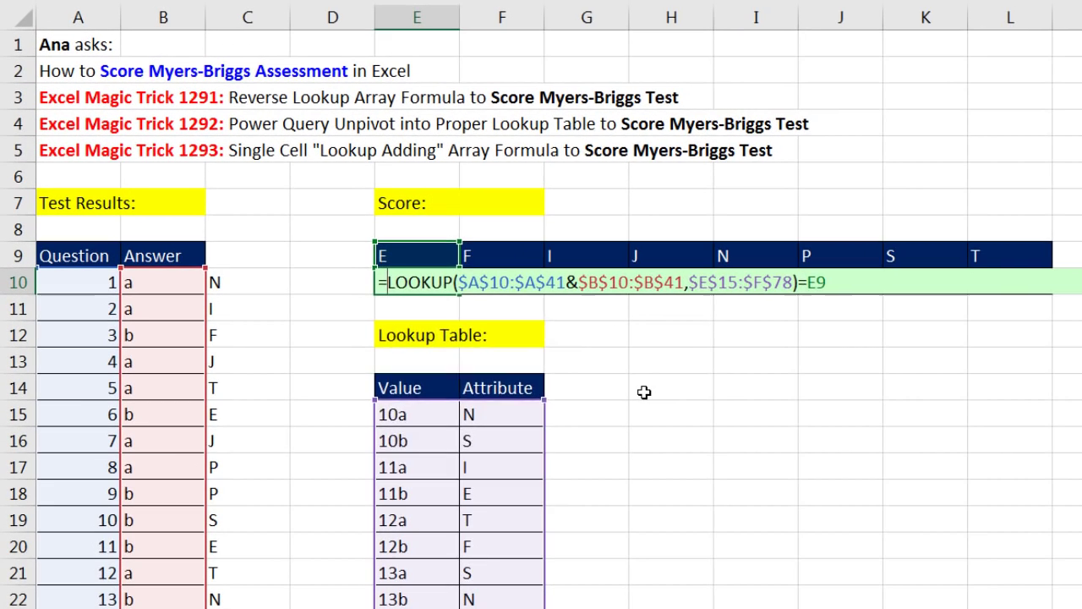
Wrap the comparison in SUMPRODUCT(--(...)), preview its 0/1 array, and array-enter it to get 4
text(sum)
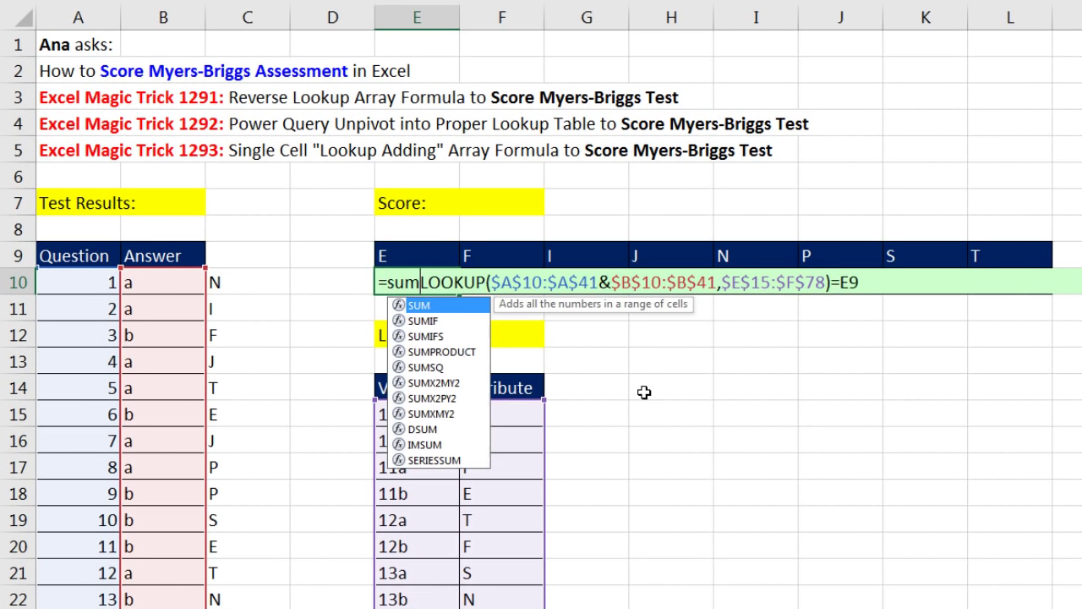
text(p)
key(Tab)
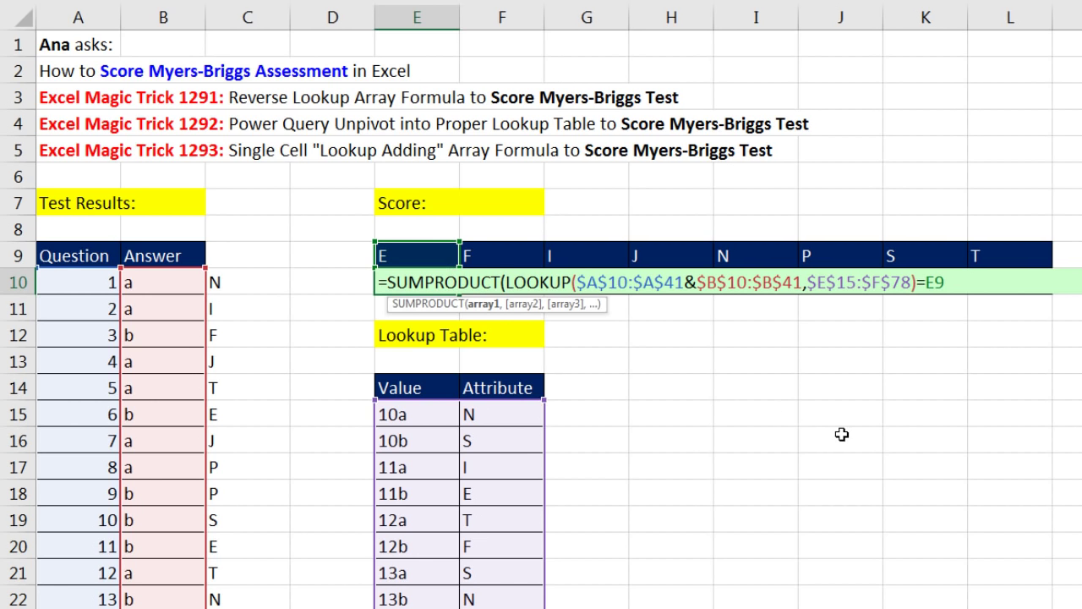
text(--)
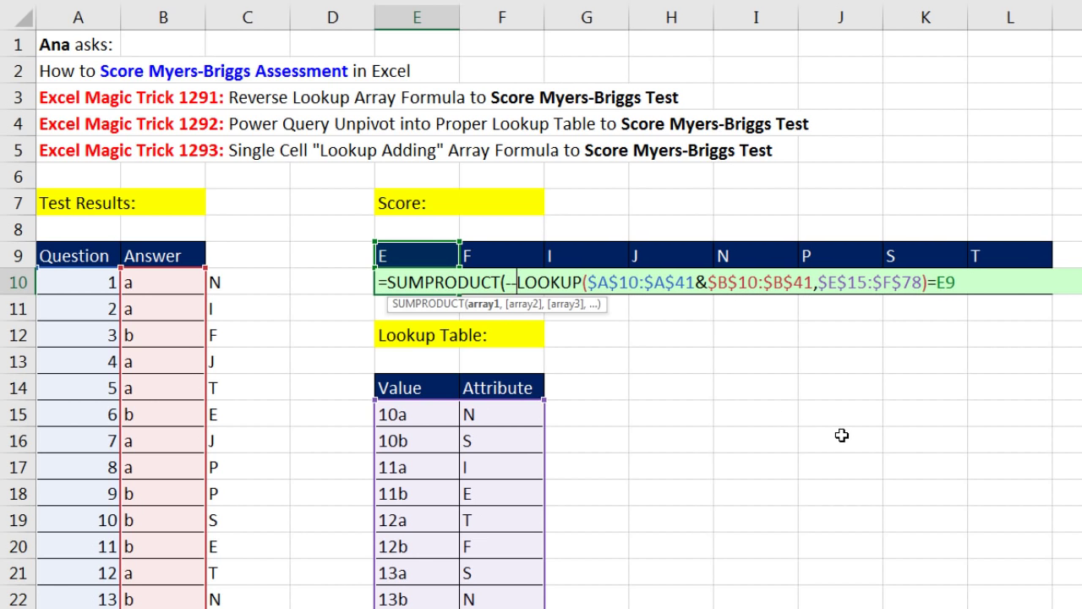
text(()
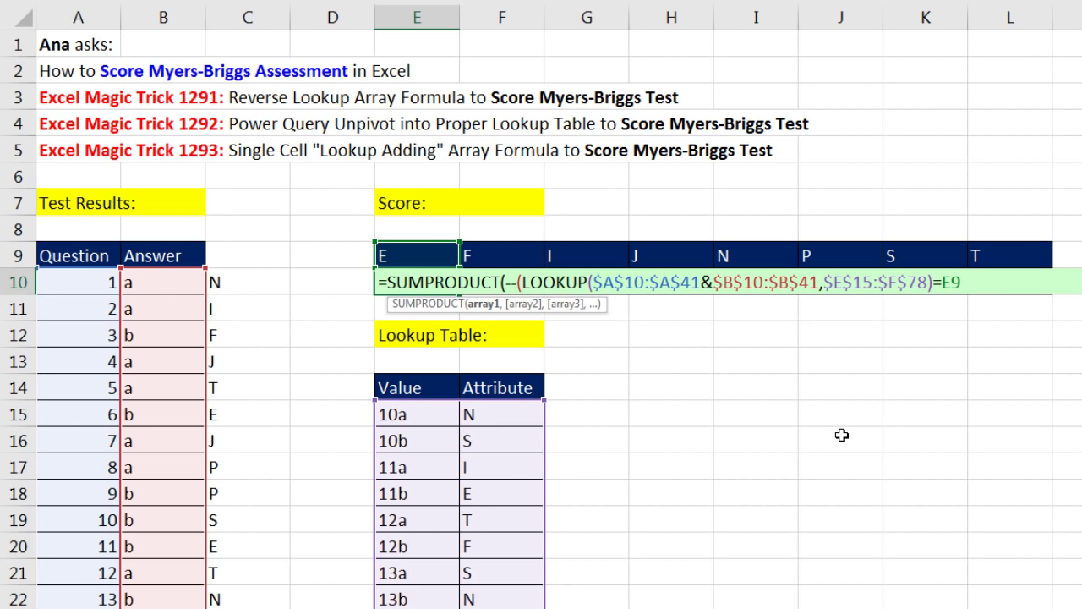
click(1005, 290)
click(489, 304)
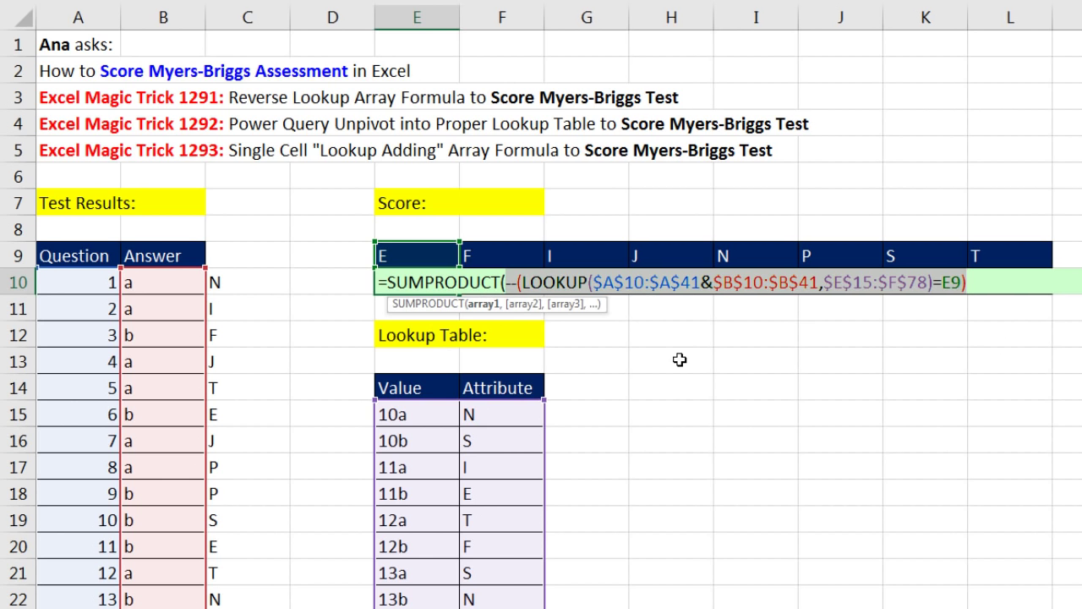
key(F9)
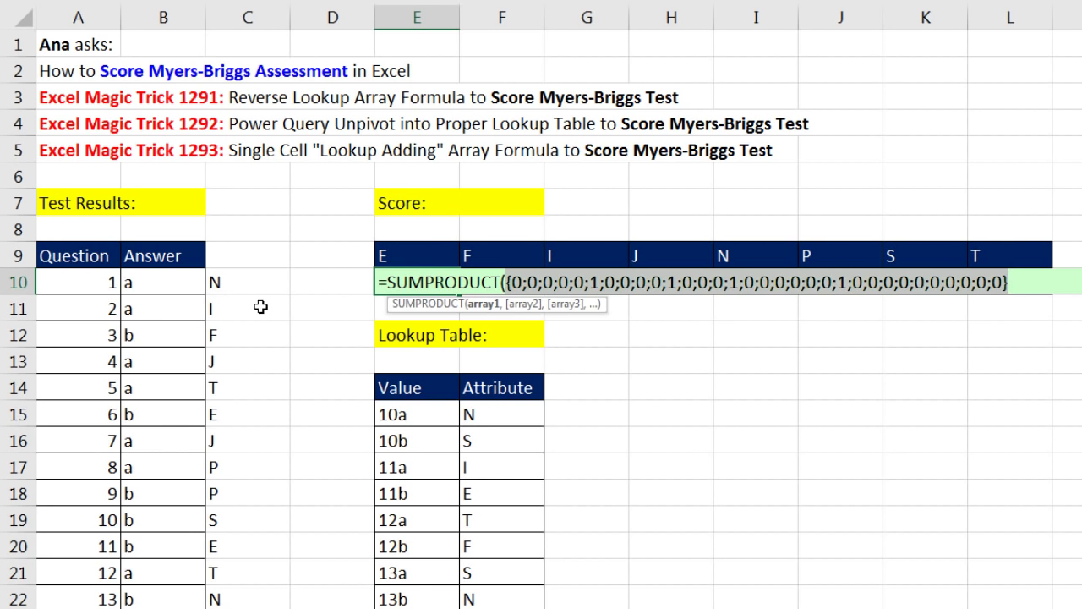
key(ctrl+z)
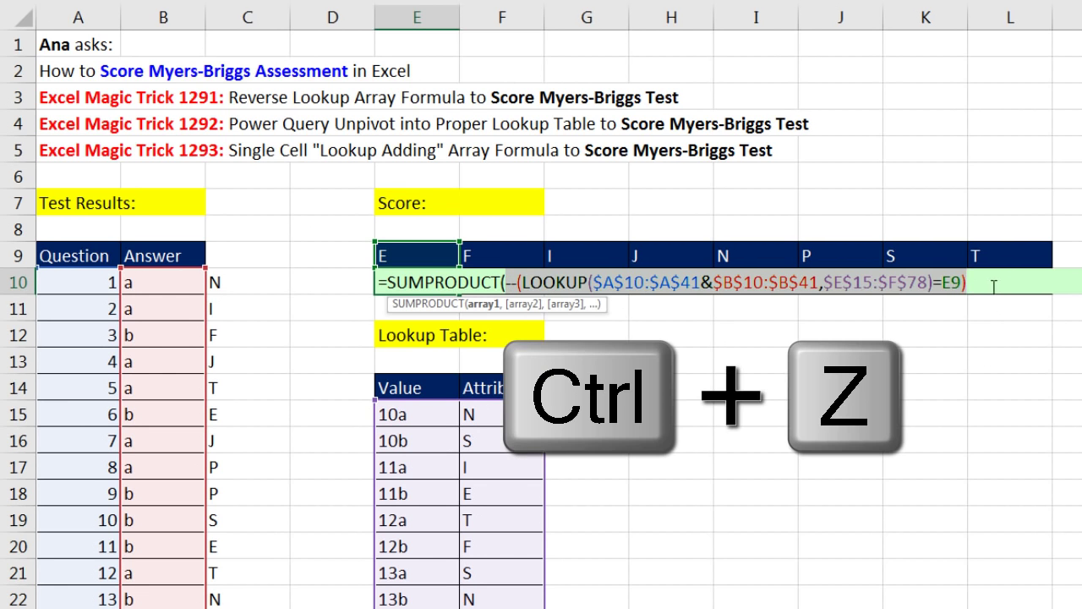
text())
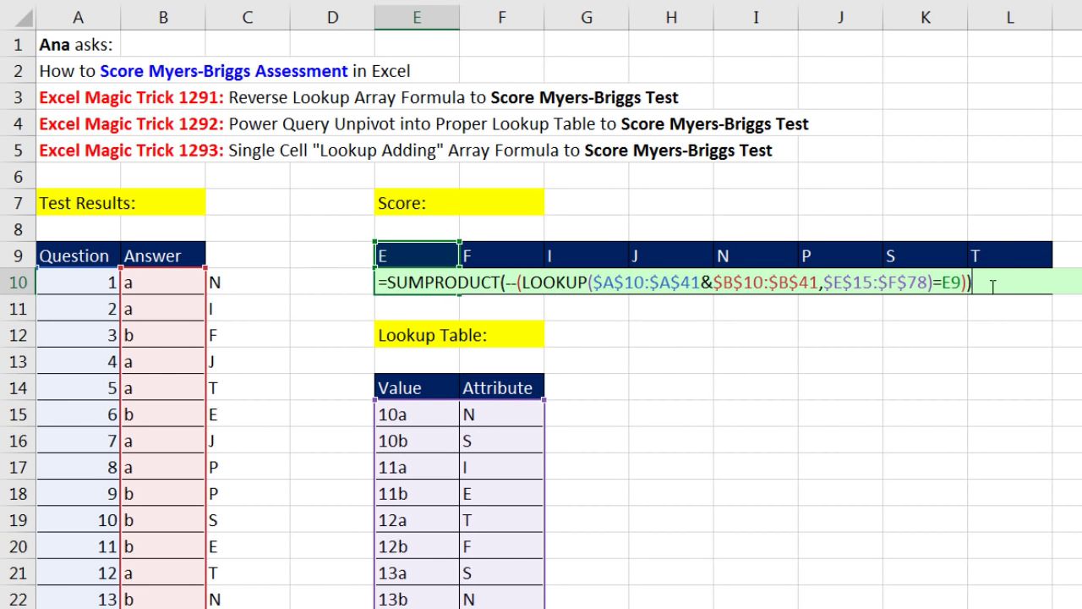
key(ctrl+shift+Return)
Copy the count formula to E10:L10, clear helper column C, and check L10's formula
drag(460, 293, 1040, 301)
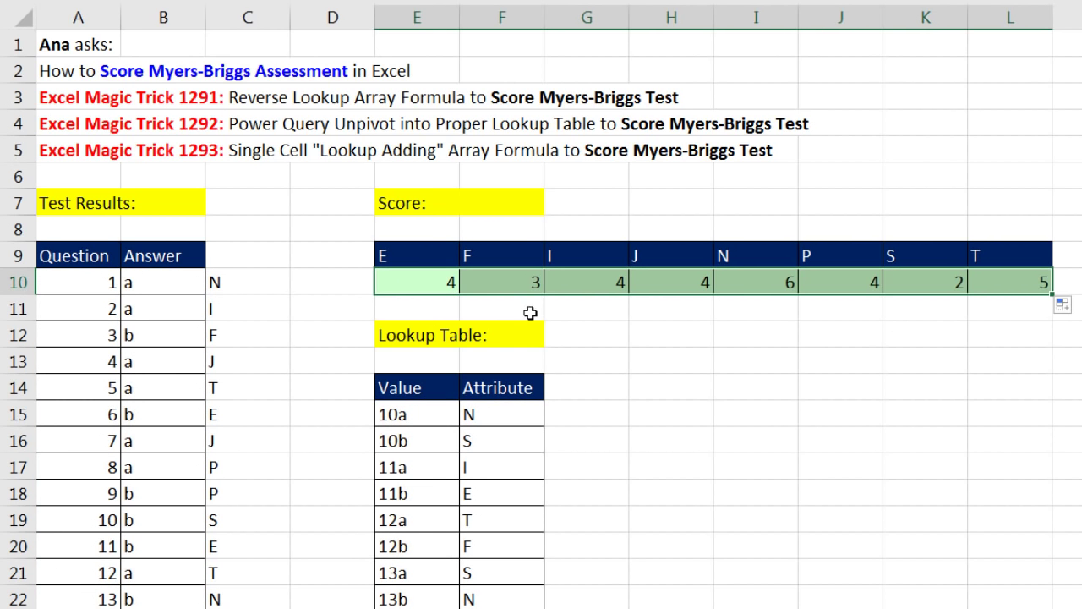
click(217, 283)
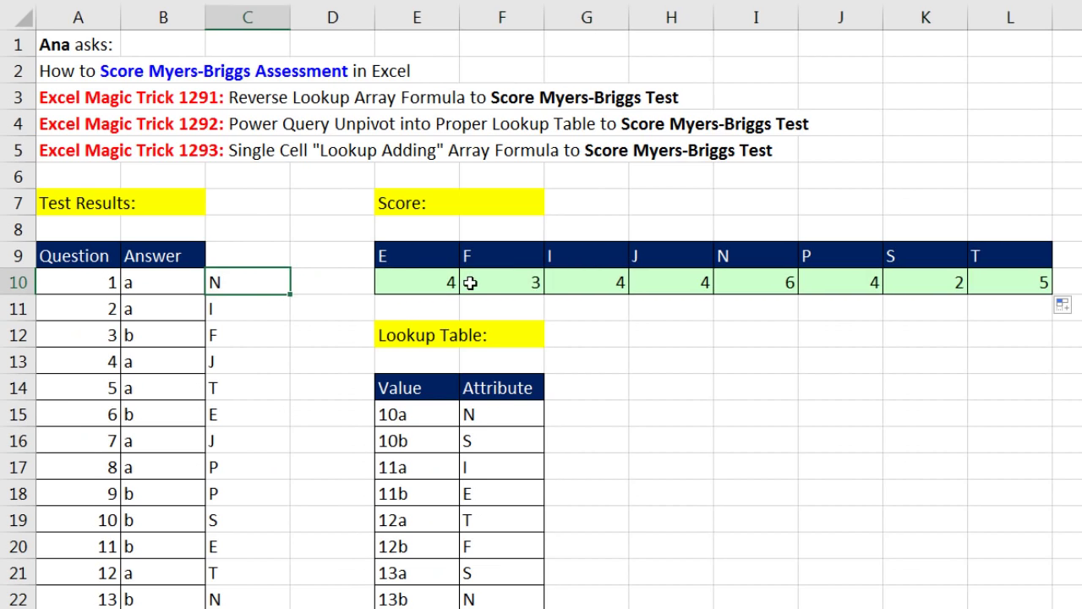
key(ctrl+shift+Down)
key(Delete)
key(ctrl+BackSpace)
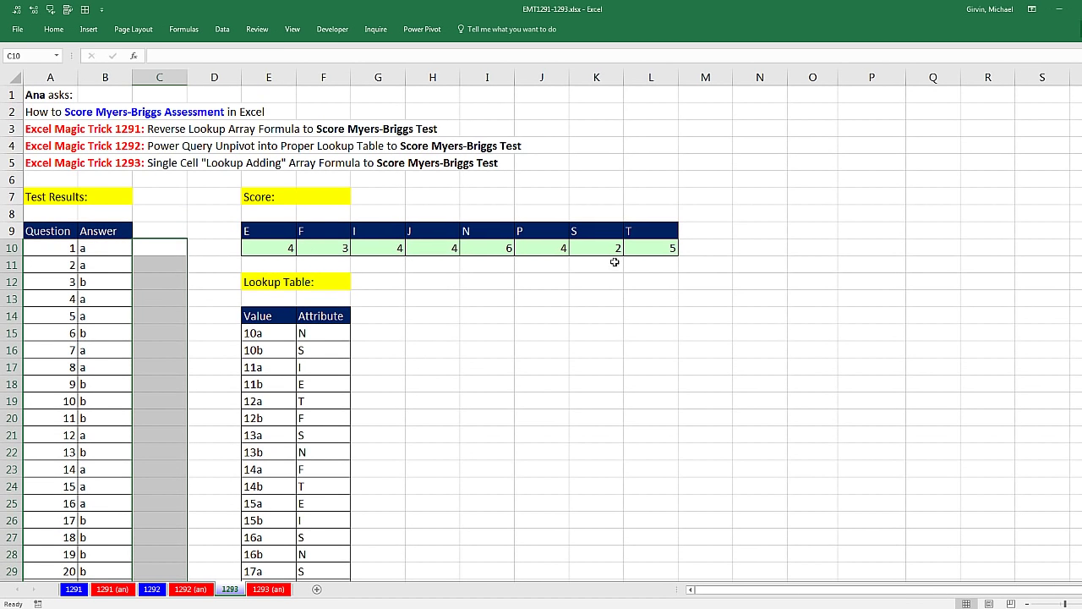
double_click(629, 248)
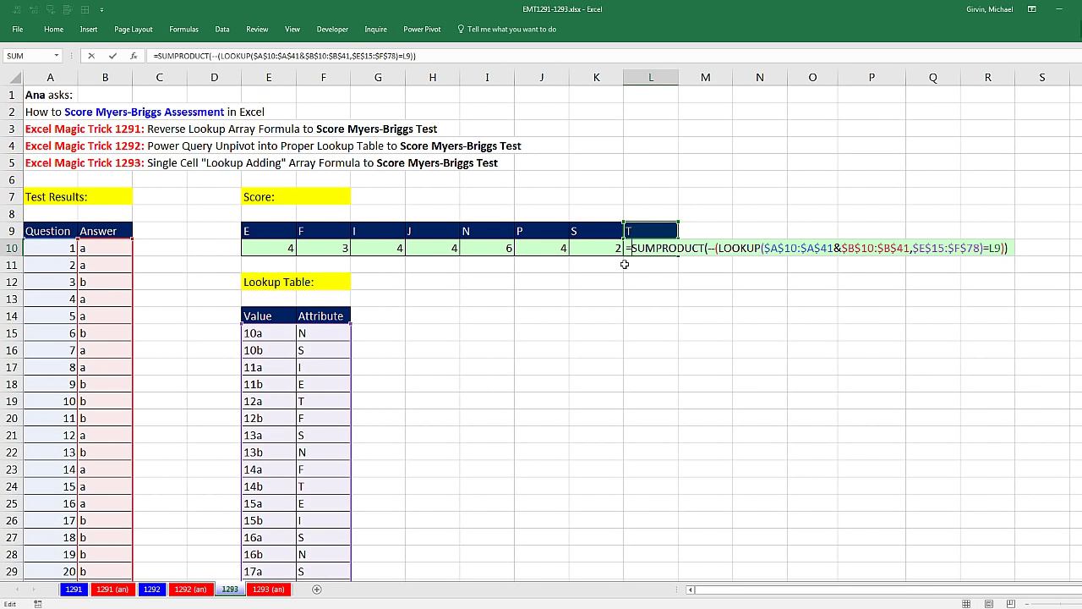